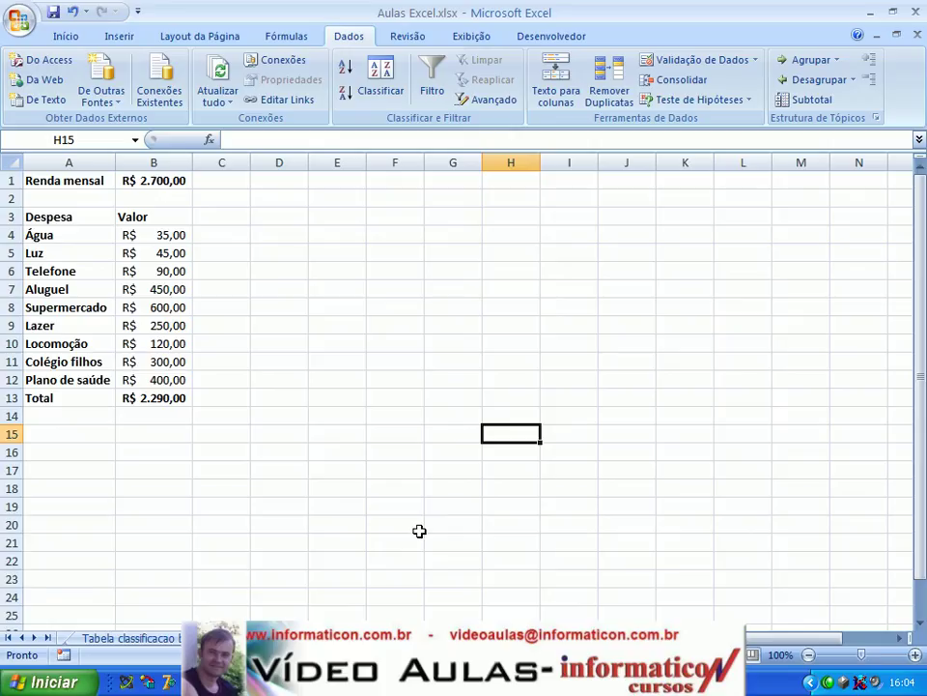
Review the monthly income, each expense value and the SOMA formula behind the Total
click(375, 488)
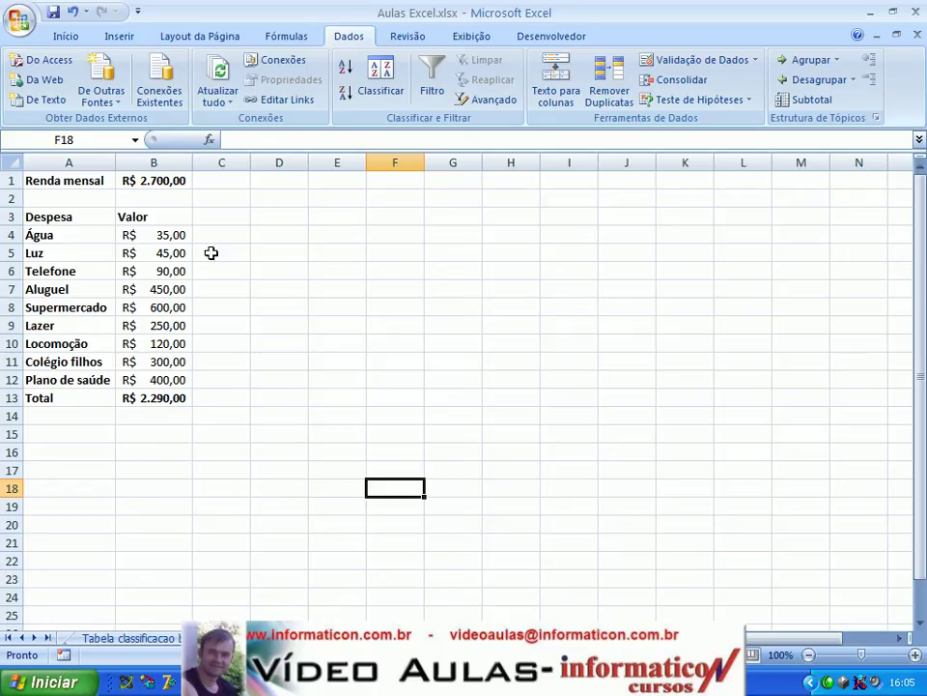
click(154, 181)
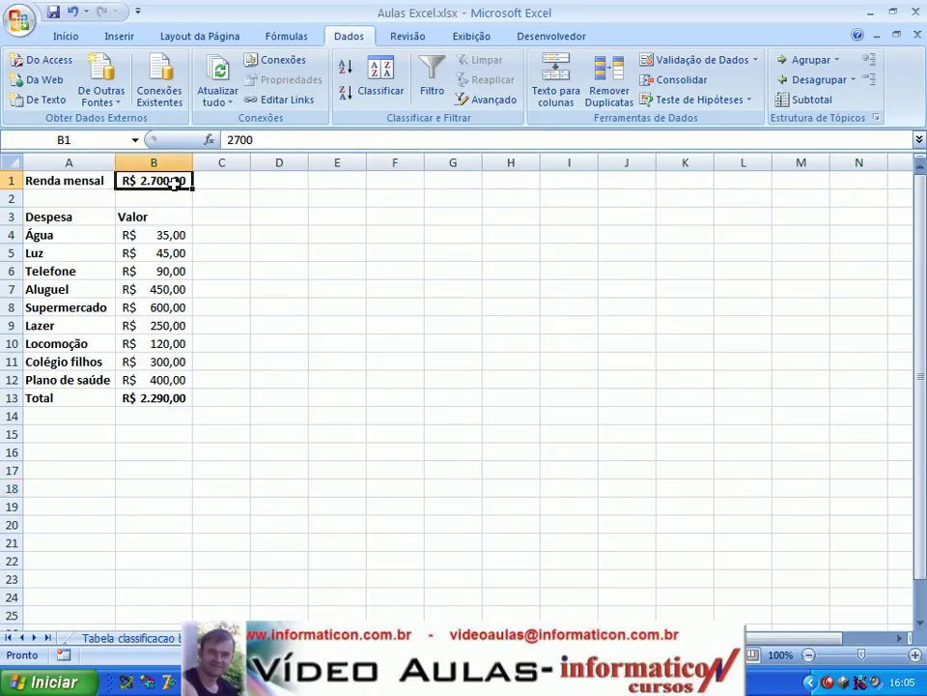
click(161, 235)
click(159, 254)
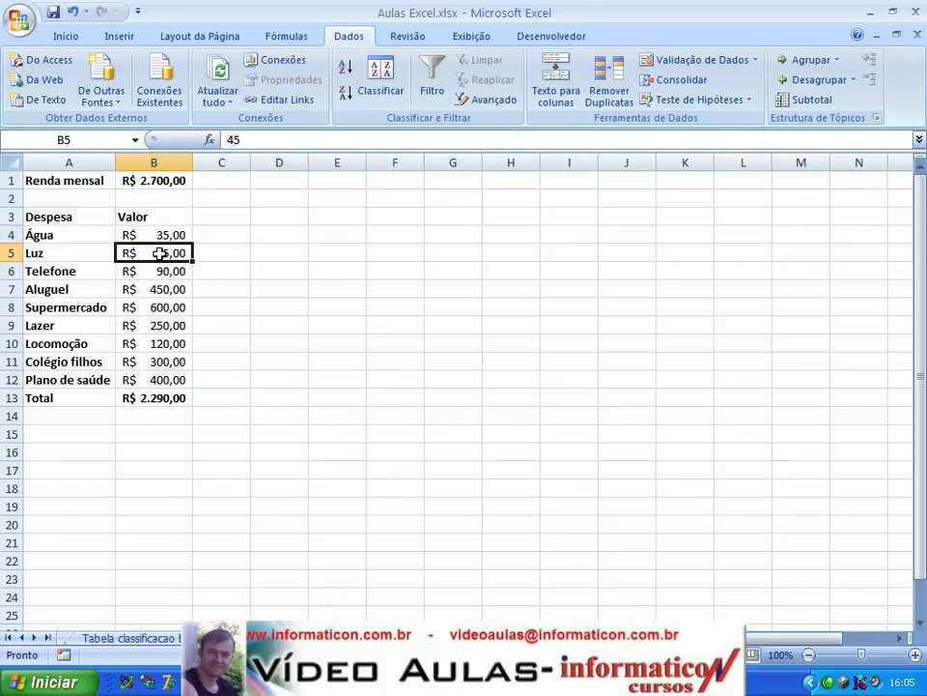
click(159, 271)
click(159, 307)
click(160, 343)
click(160, 362)
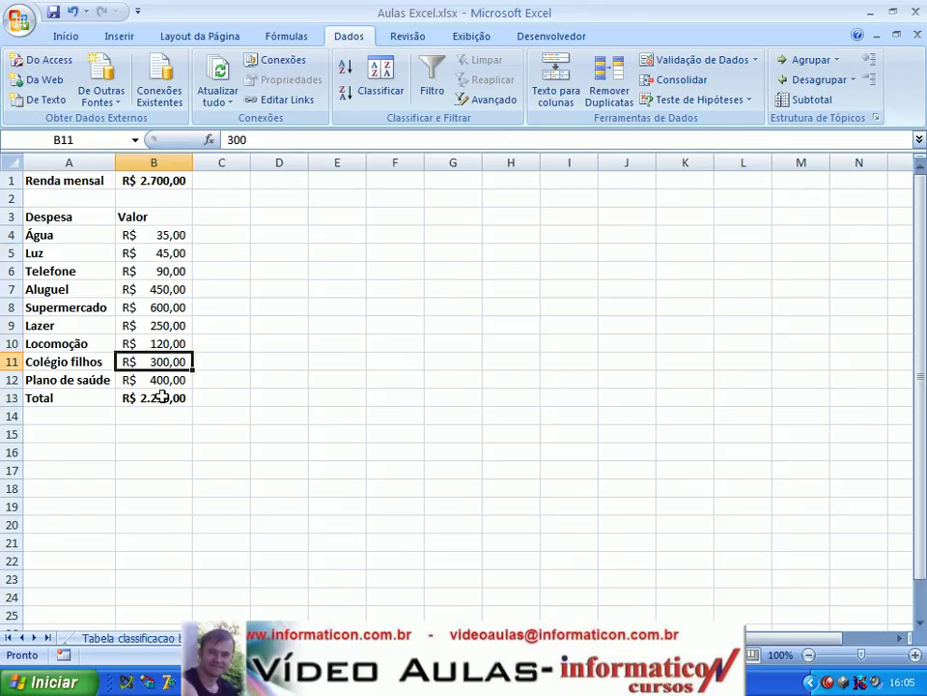
click(161, 397)
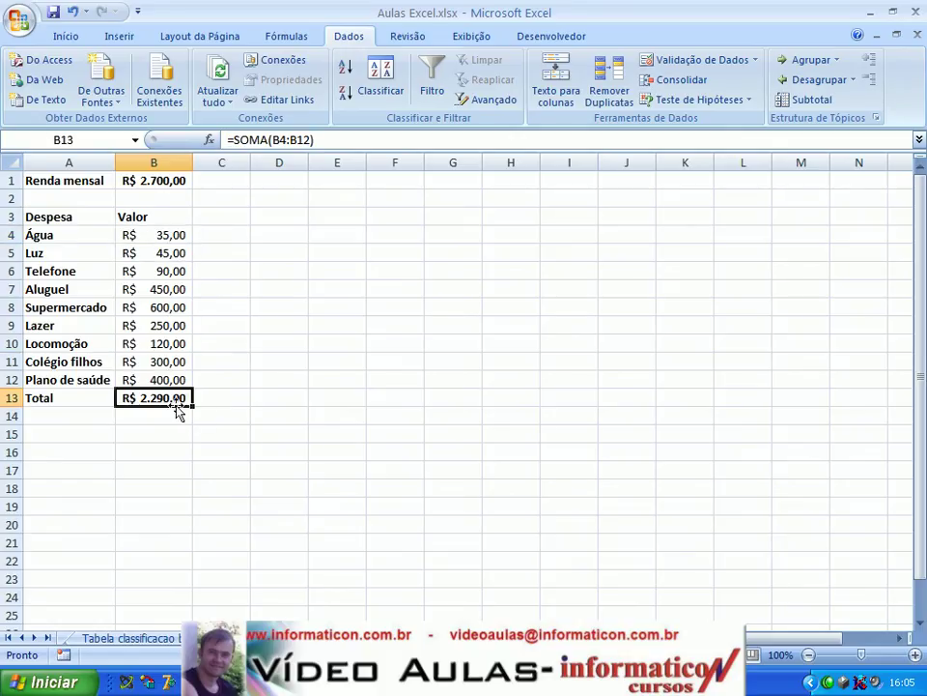
Label A15 'Saldo' and enter =B1-B13 in B15, giving R$ 410,00
click(87, 422)
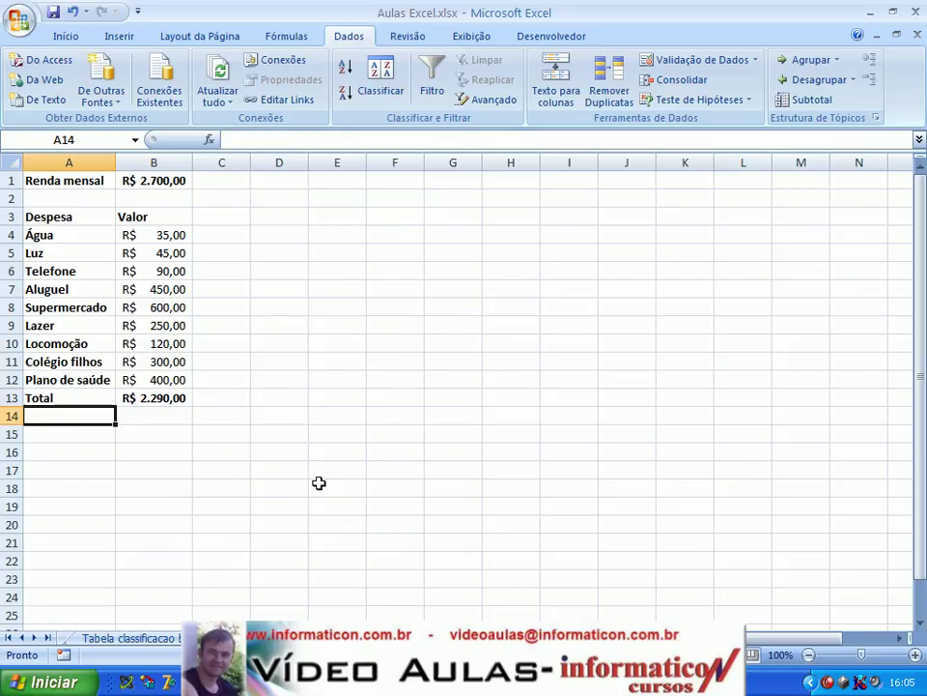
click(69, 435)
text(Saldo)
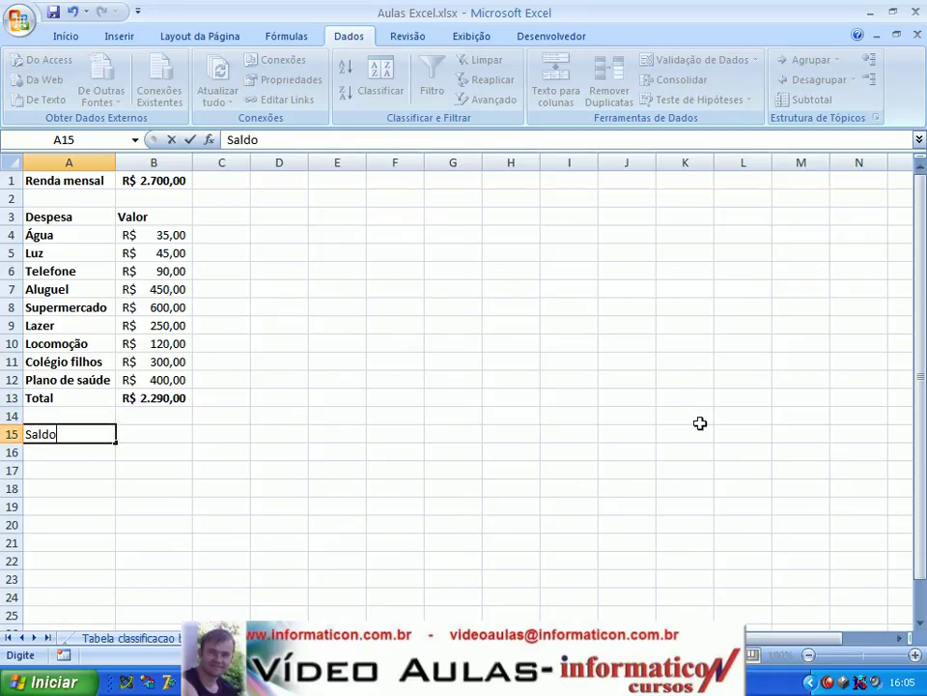
key(Tab)
text(=)
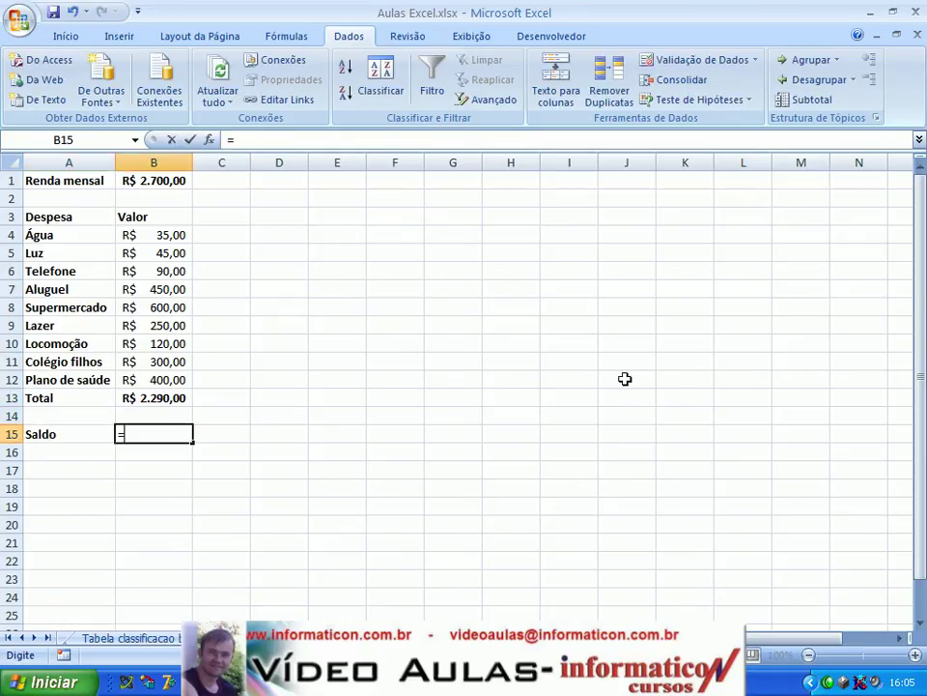
click(166, 180)
text(-)
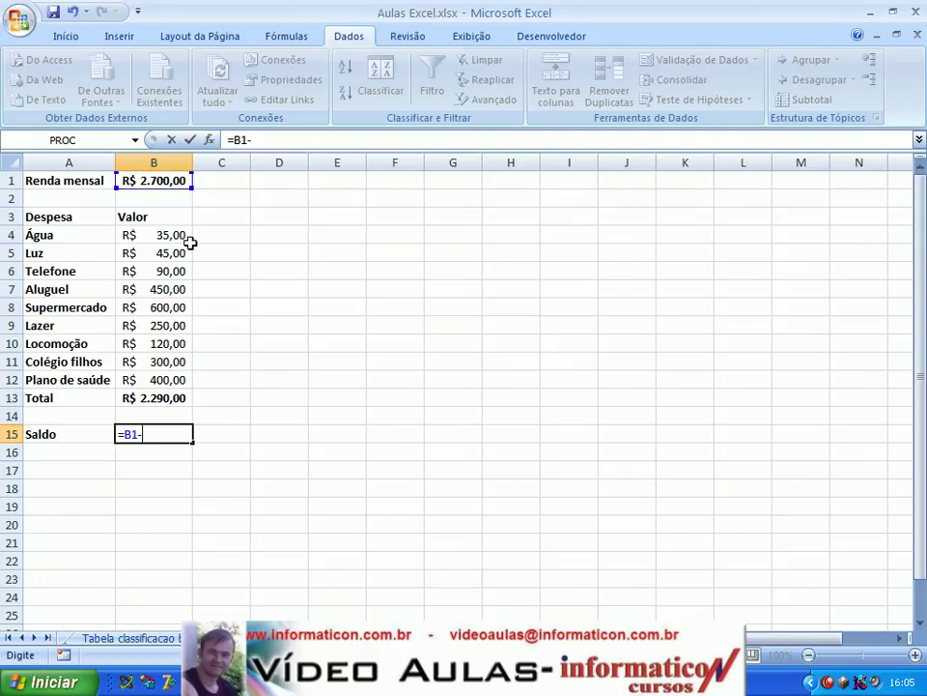
click(150, 403)
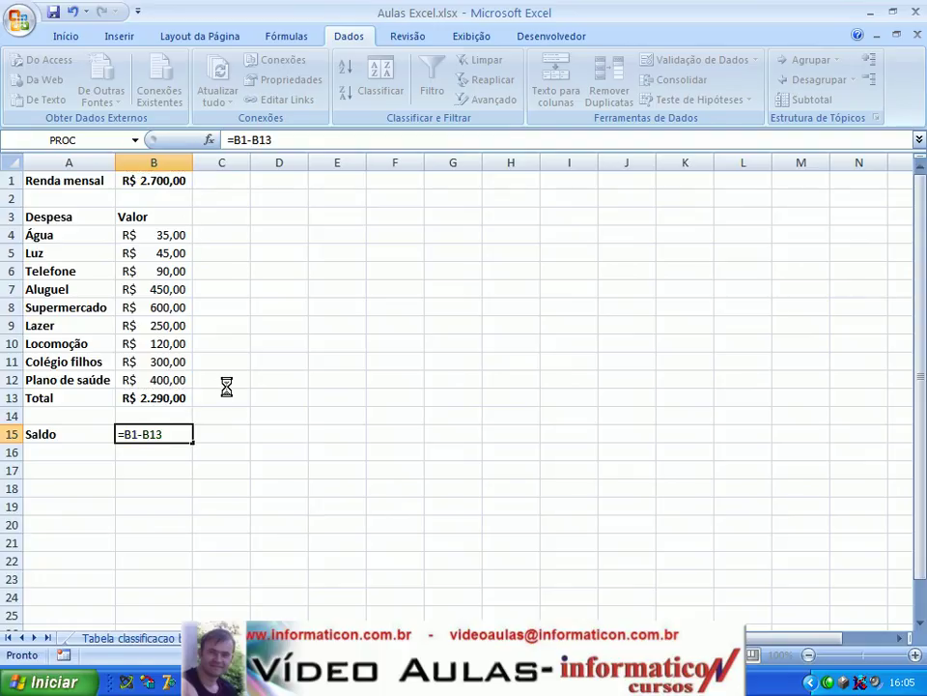
key(Return)
click(180, 434)
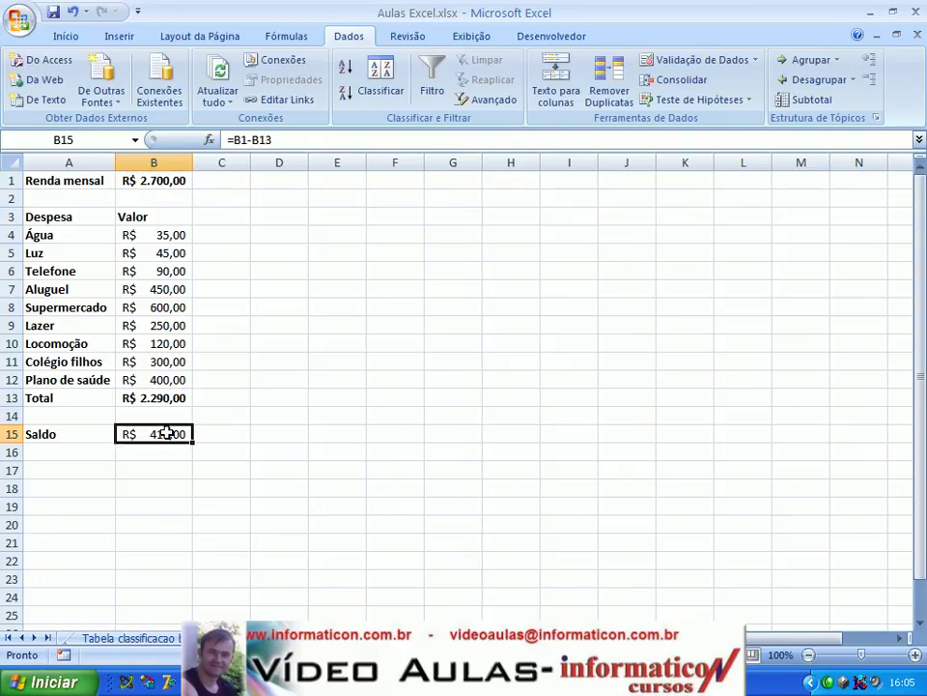
Bold the R$ 410,00 Saldo amount in B15, then move to an empty cell
click(65, 36)
click(94, 93)
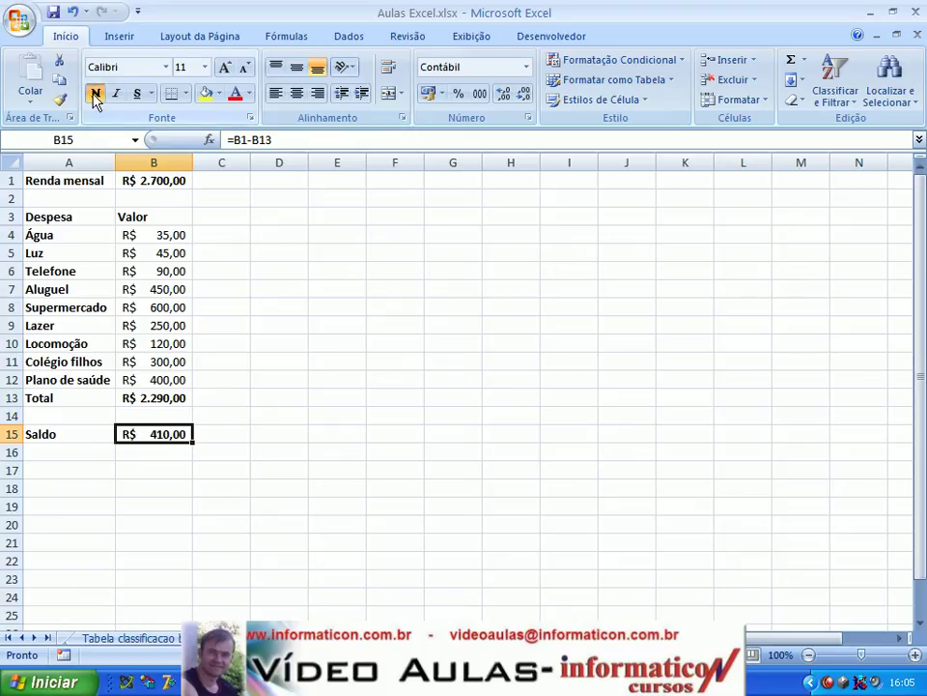
click(359, 431)
click(234, 287)
click(410, 283)
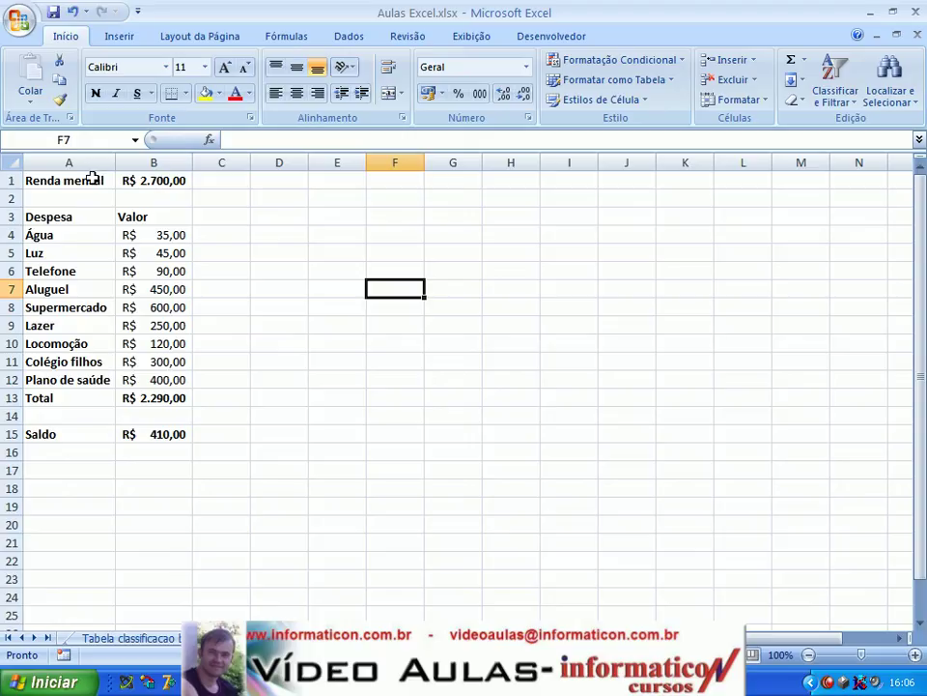
key(Down)
key(Right)
key(Right)
key(Right)
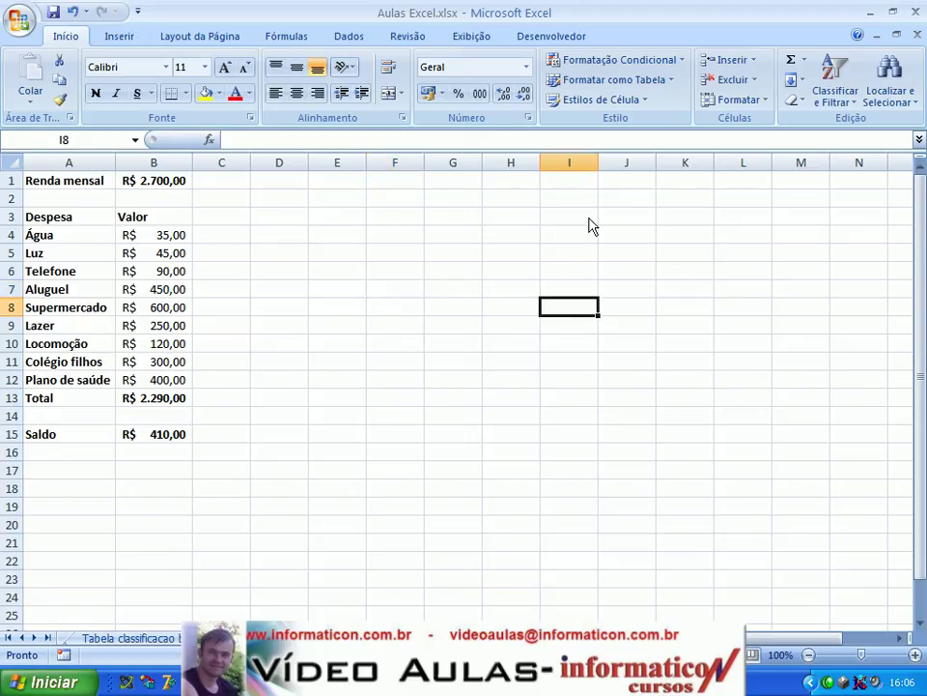
In Scenario Manager, add a scenario named 'Dados originais' and begin choosing B1 as its changing cell
click(352, 37)
click(744, 100)
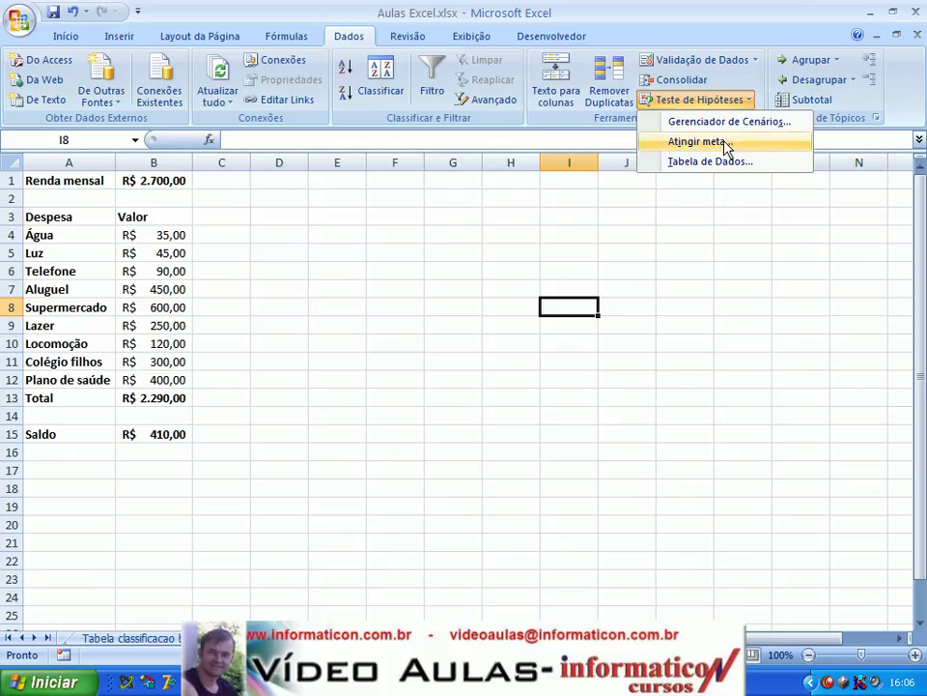
click(725, 121)
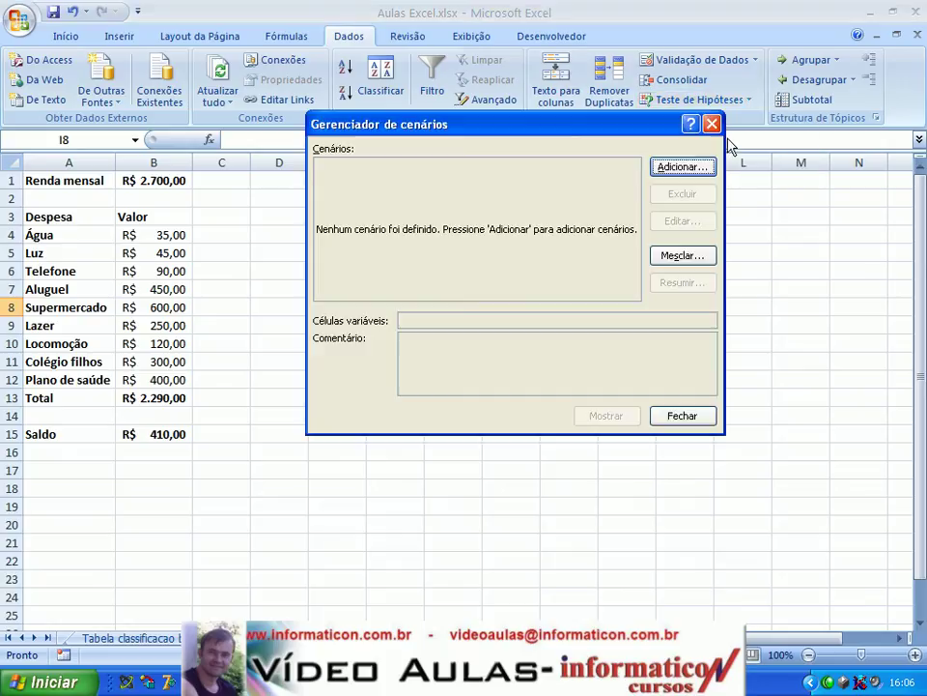
click(693, 176)
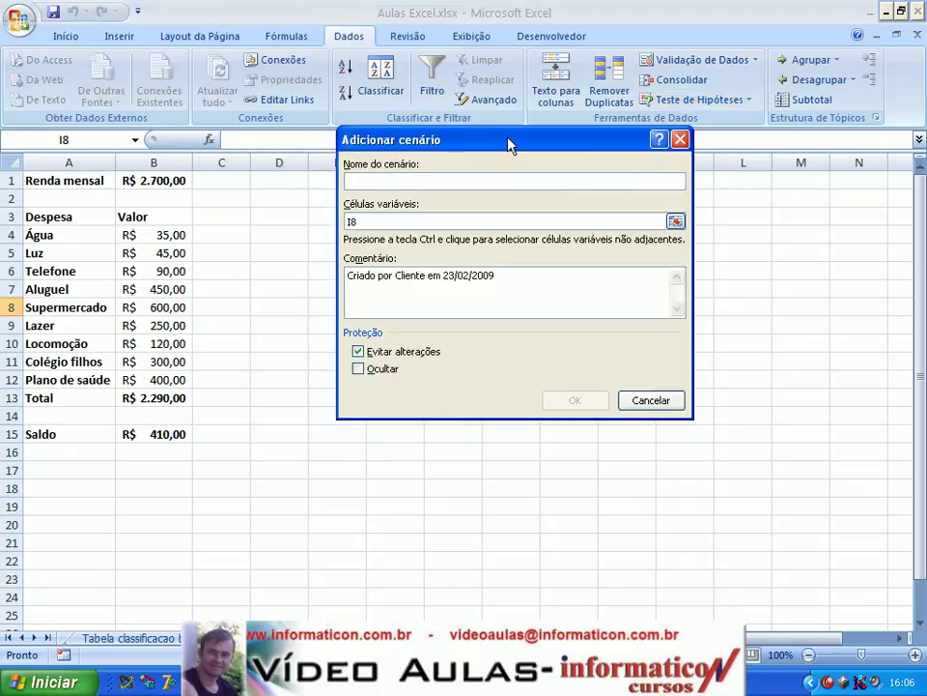
drag(509, 143, 533, 245)
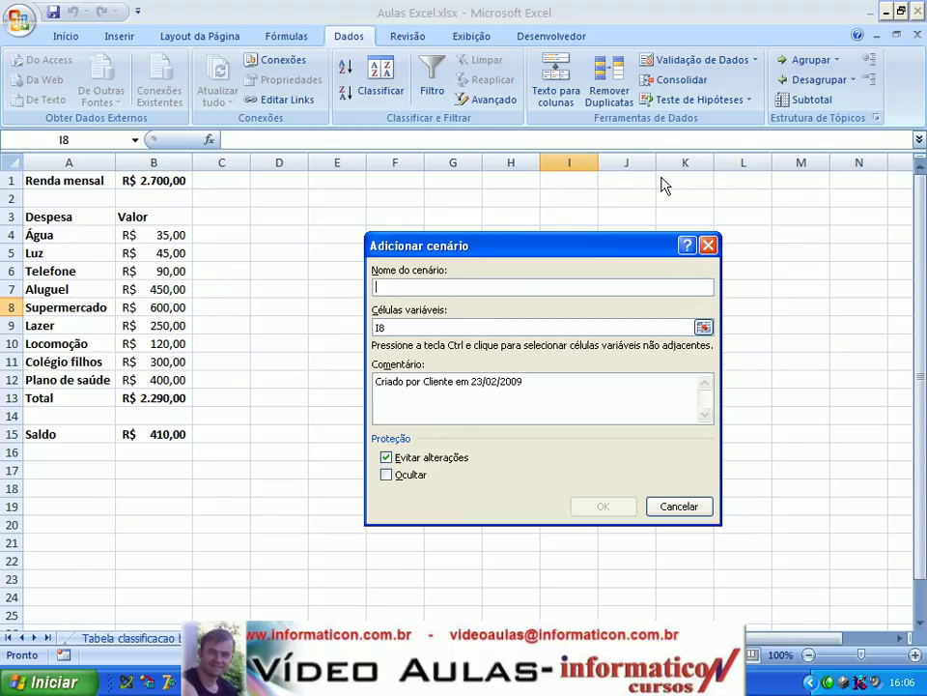
text(Dados originais)
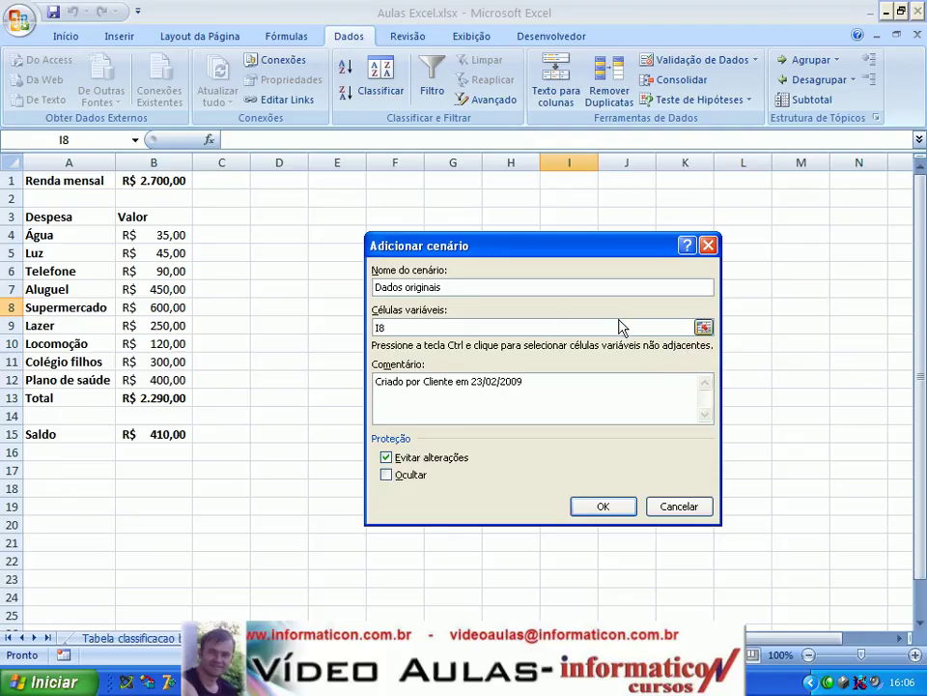
click(486, 328)
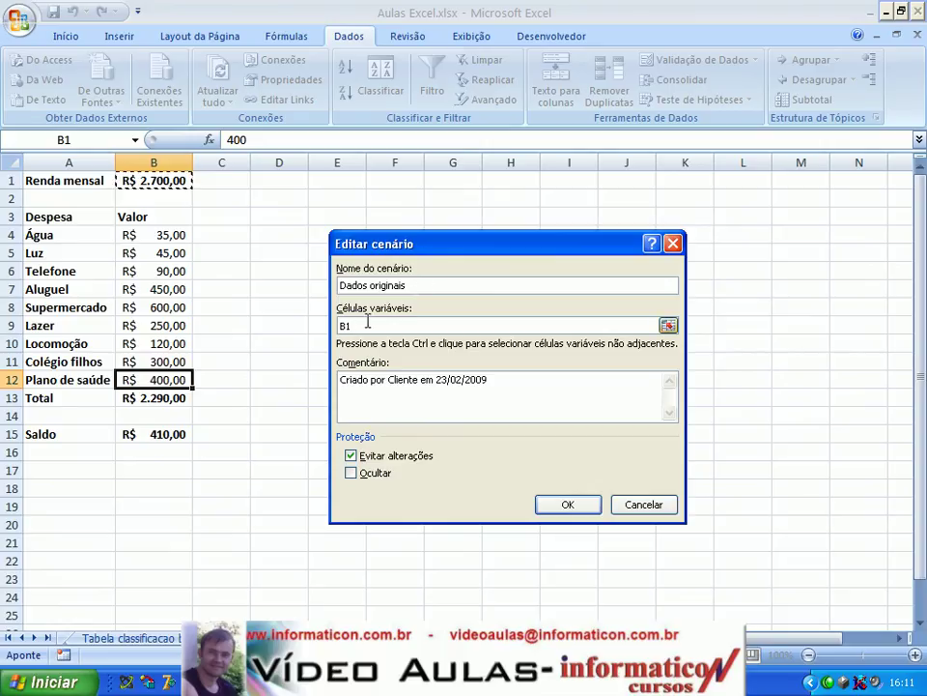
Extend the changing cells to B1;B4:B12 by adding the expenses, and confirm
drag(400, 242, 440, 193)
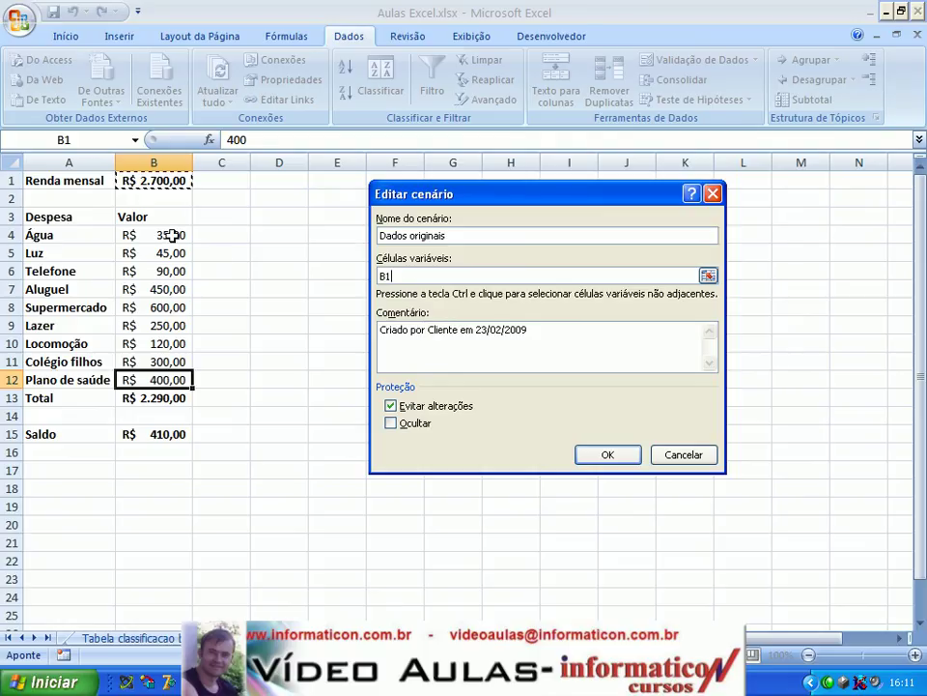
drag(171, 234, 136, 380)
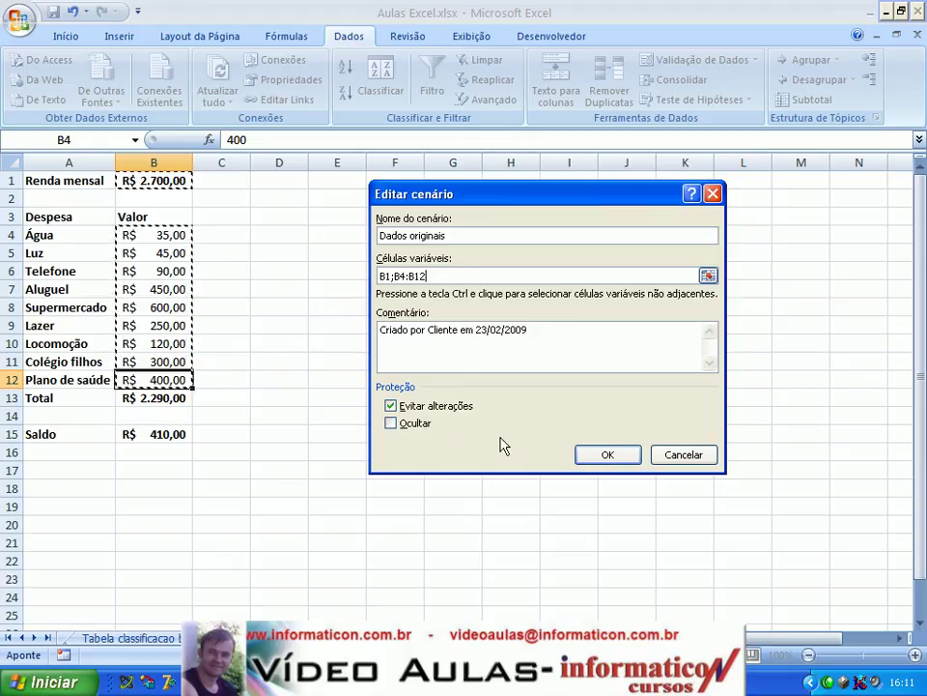
click(608, 455)
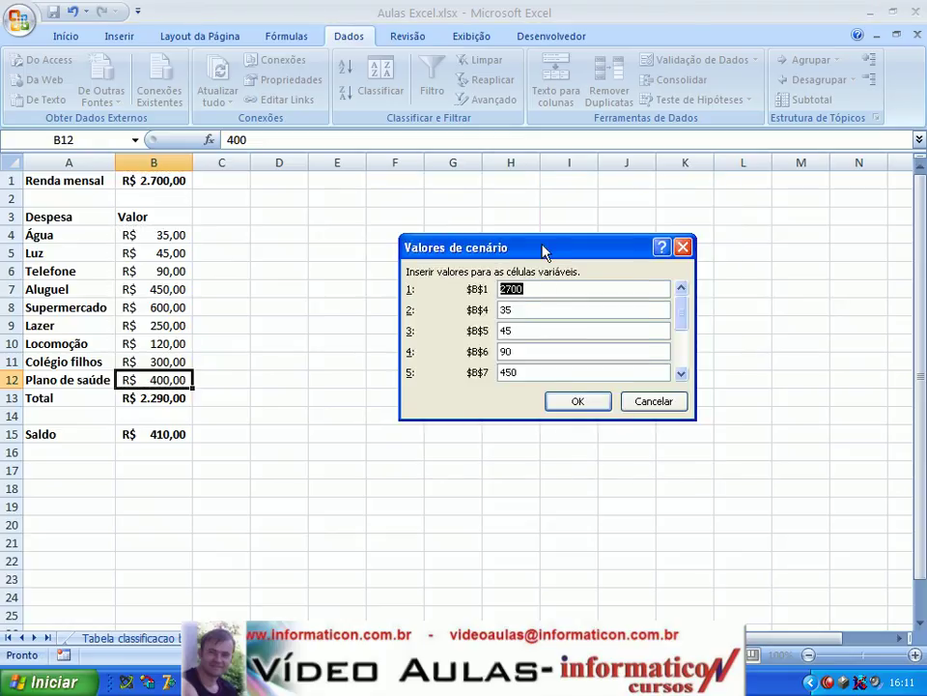
Review the scenario values and store Dados originais with the current values unchanged
drag(543, 251, 550, 227)
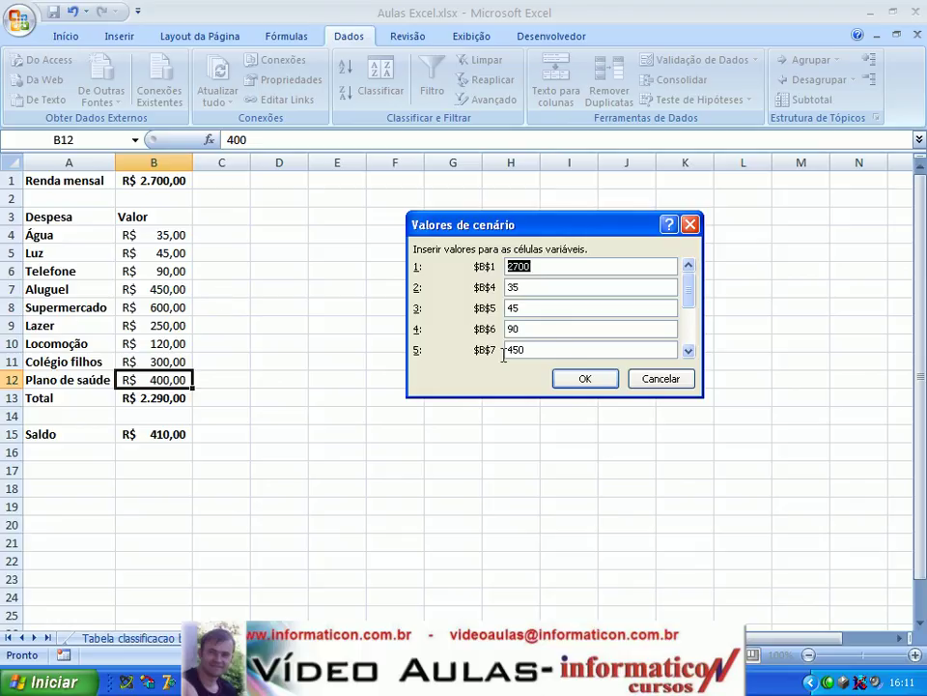
drag(696, 302, 700, 348)
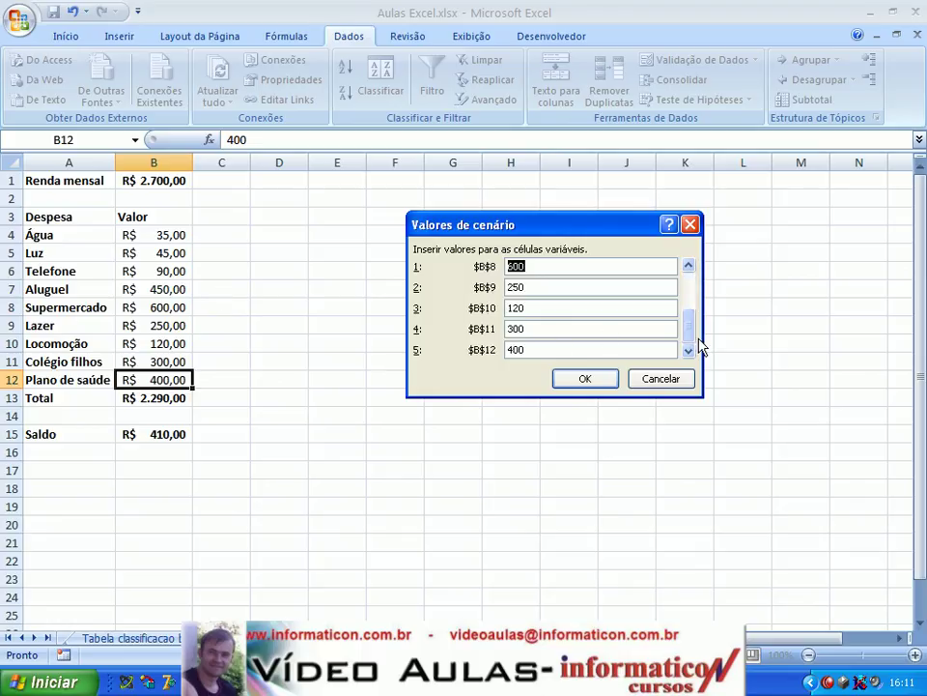
click(692, 287)
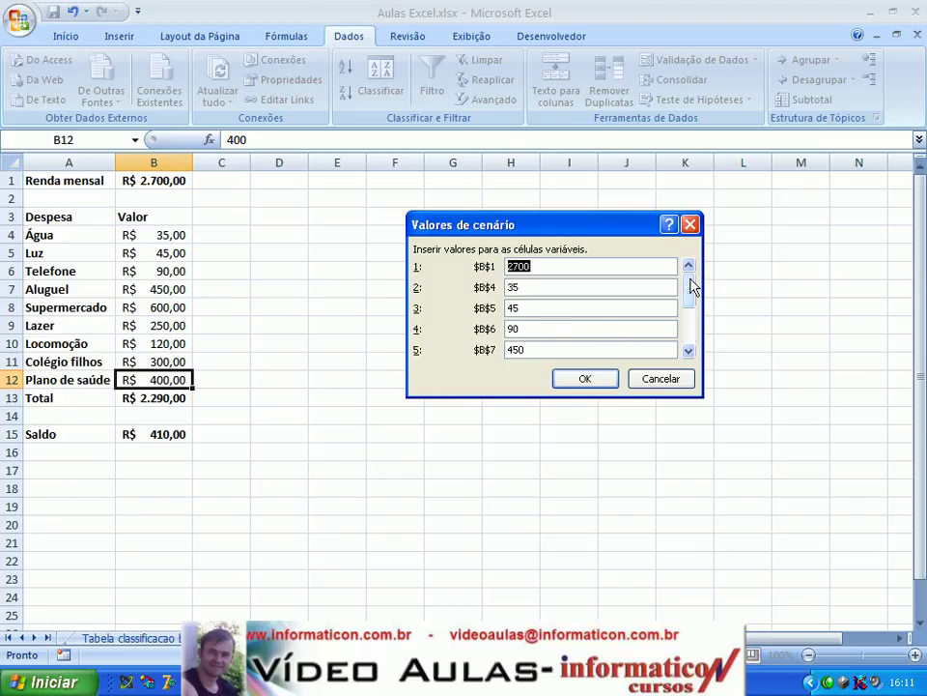
drag(691, 287, 693, 338)
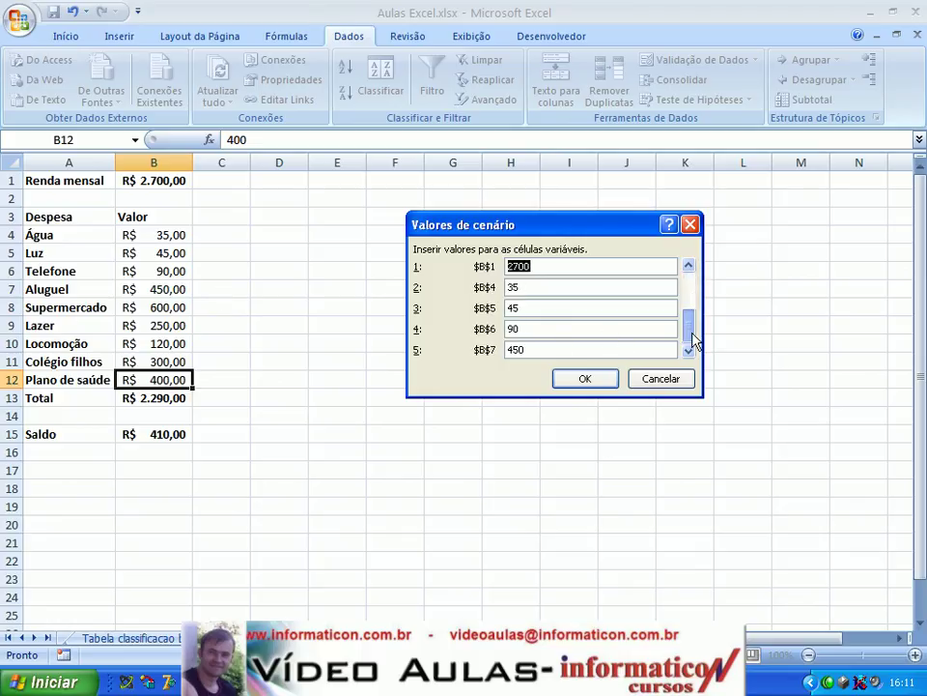
click(585, 379)
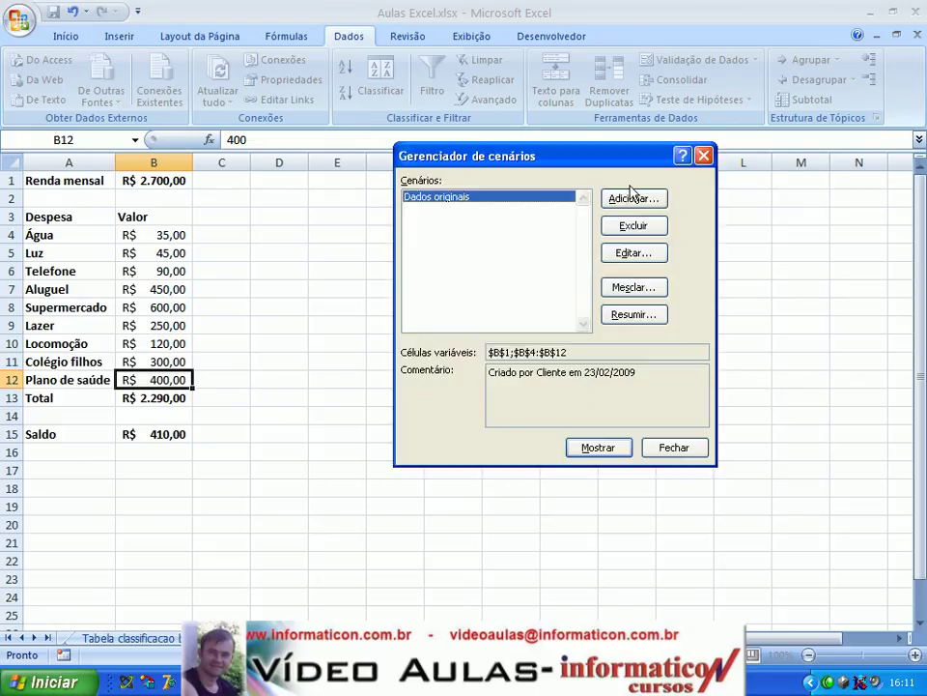
Add the 'Aumento salarial' scenario with monthly income B1 set to 3500
click(652, 205)
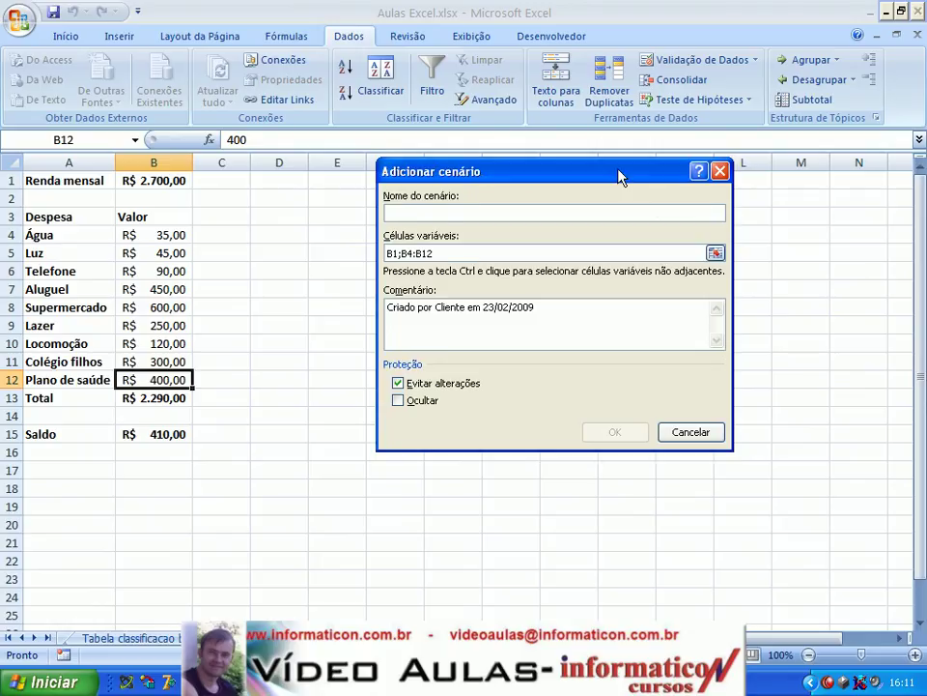
mouse_move(619, 177)
mouse_down()
mouse_move(652, 279)
mouse_move(648, 259)
mouse_up()
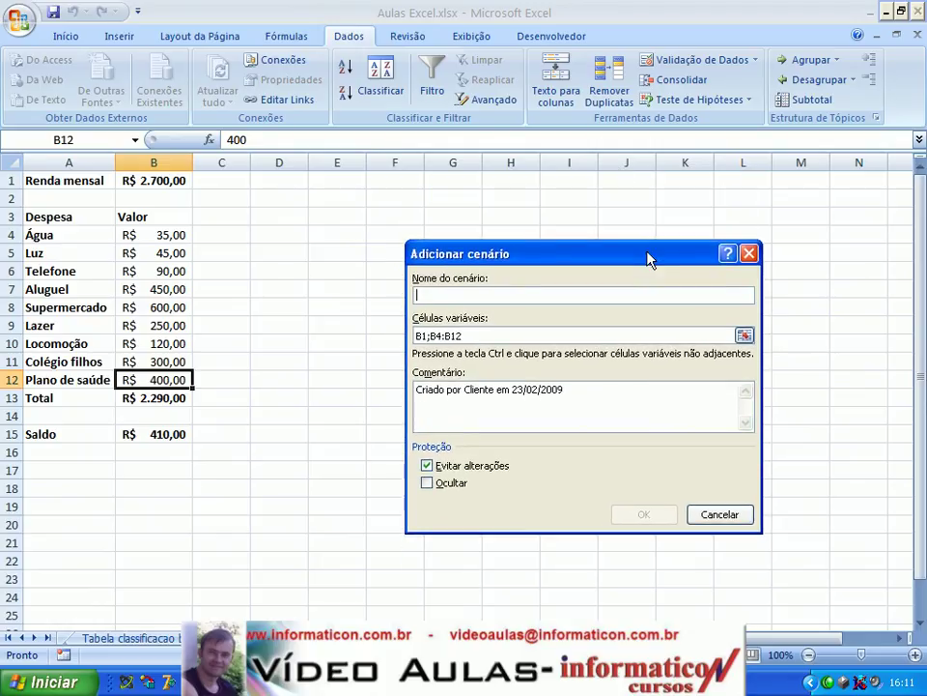
text(Aumento )
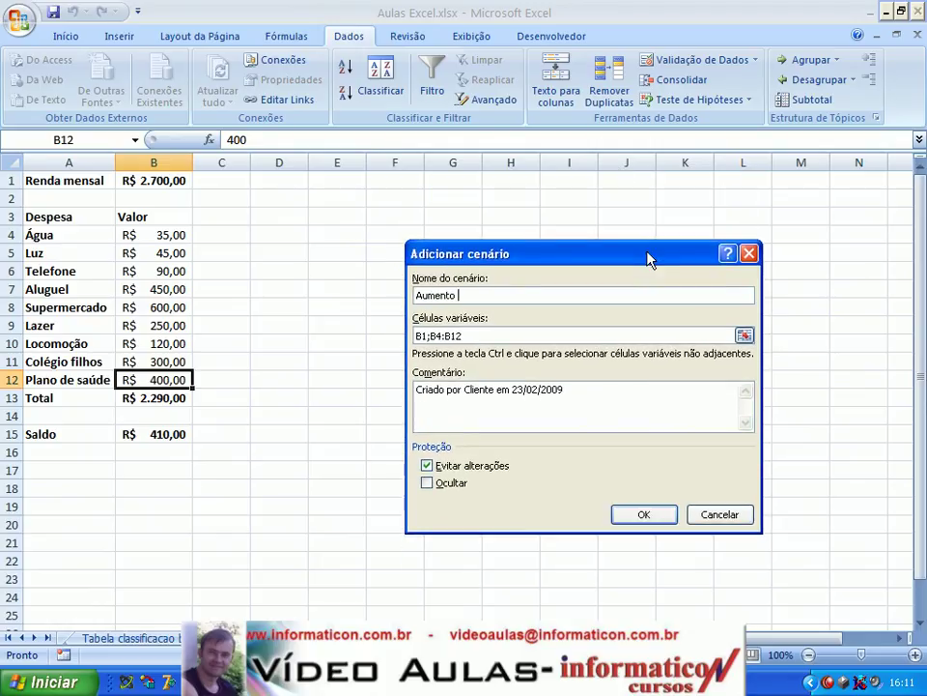
text(salari)
text(al)
click(745, 337)
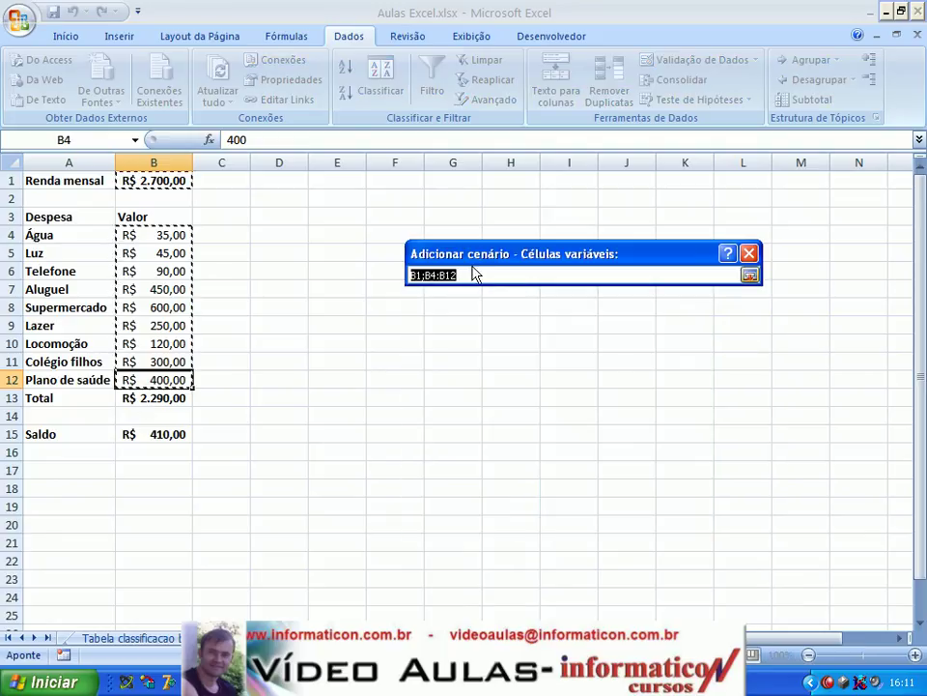
click(751, 276)
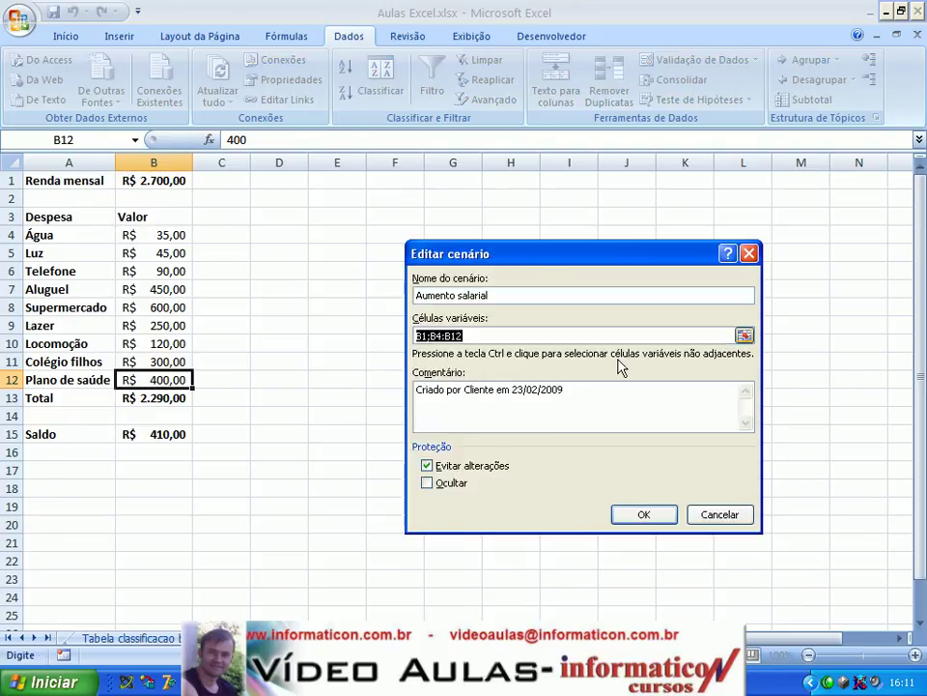
click(626, 512)
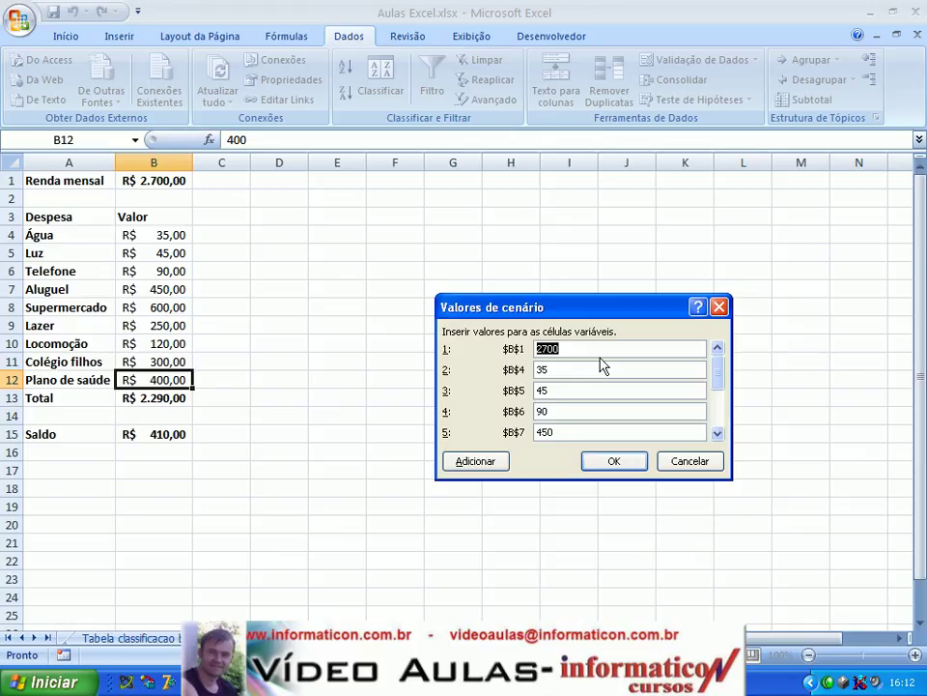
text(35)
text(00)
click(609, 463)
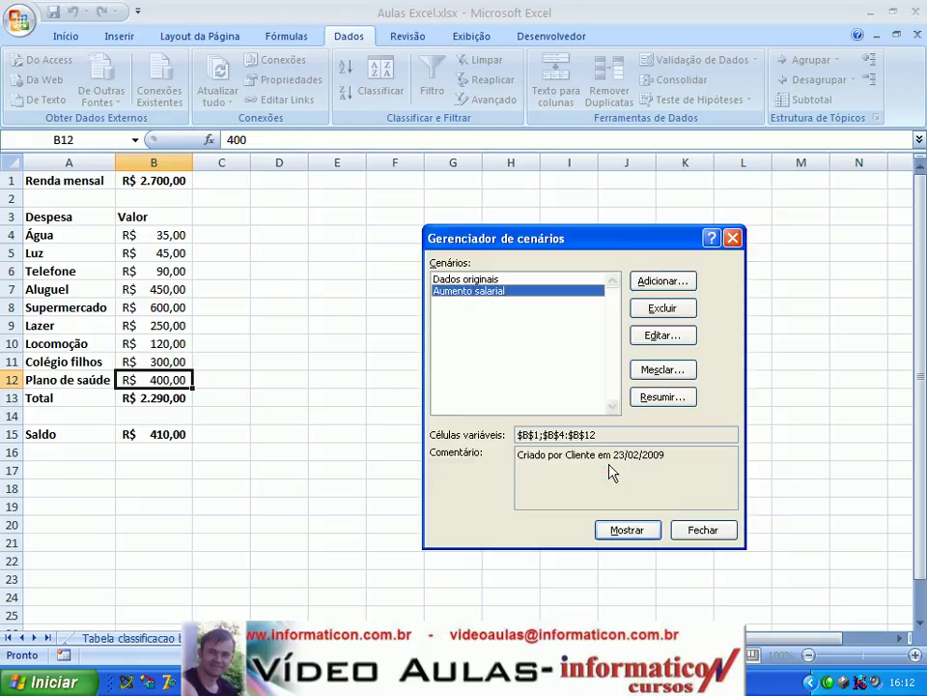
Name a new scenario 'Contenção de custos' and set Água 25, Luz 35, Telefone 70
click(659, 282)
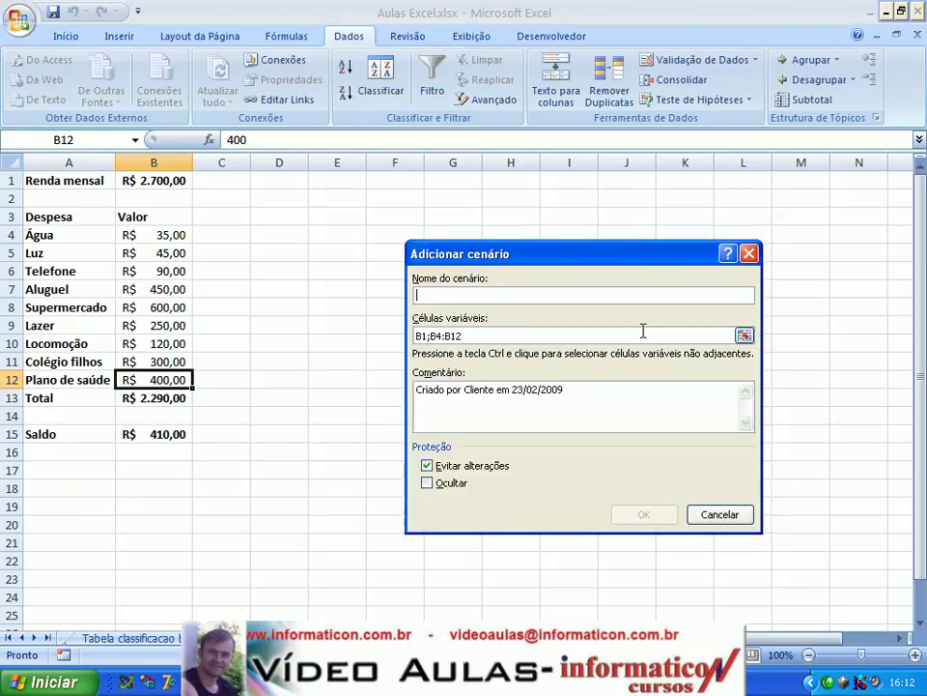
text(Cote)
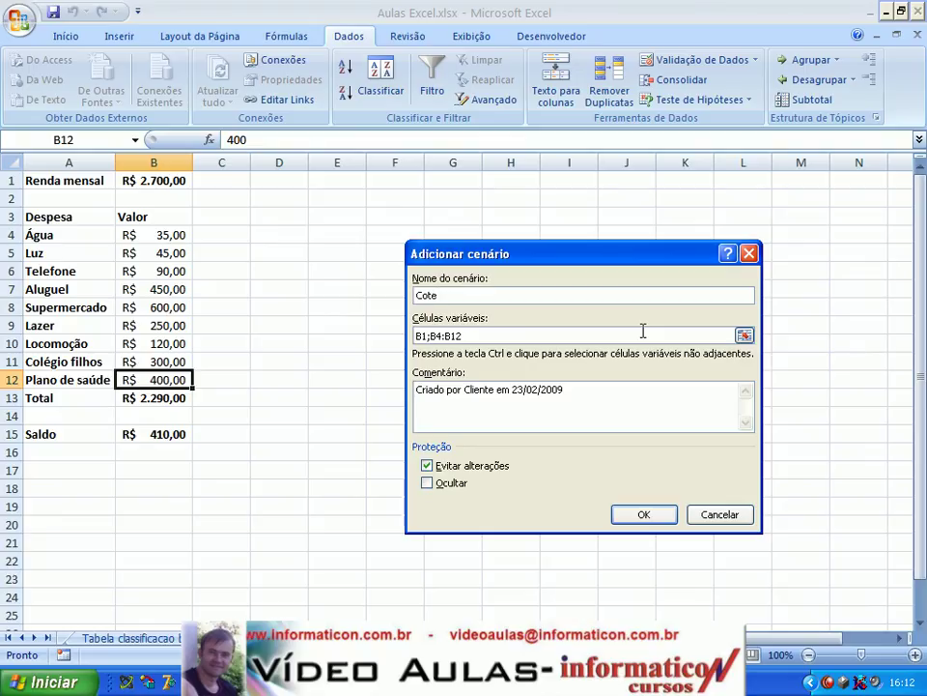
text(en)
text(o de custos)
click(639, 516)
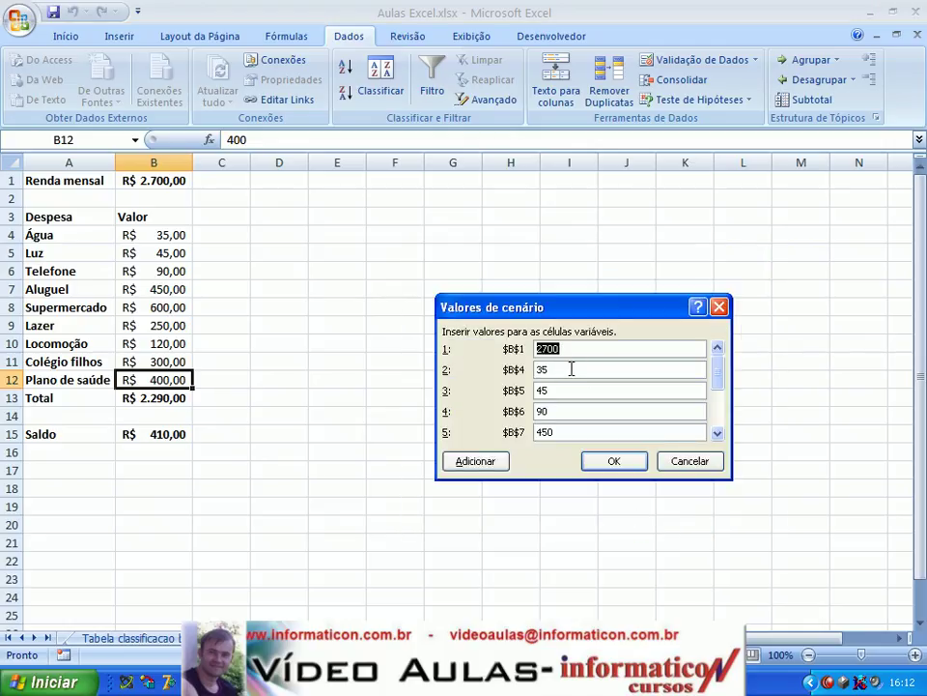
click(570, 369)
double_click(560, 369)
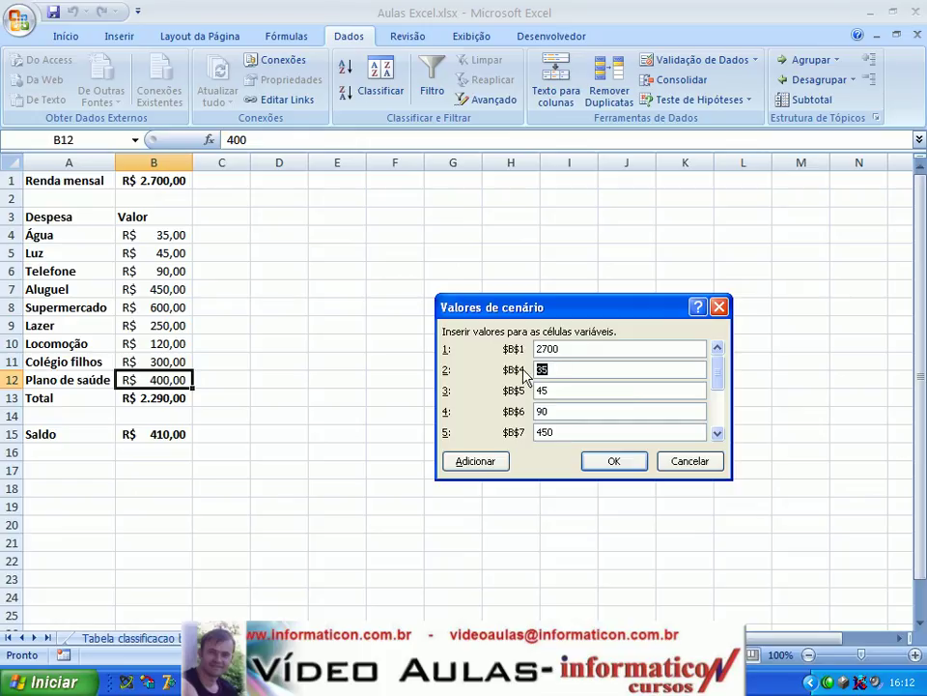
text(2)
text(5)
double_click(560, 391)
text(35)
double_click(565, 410)
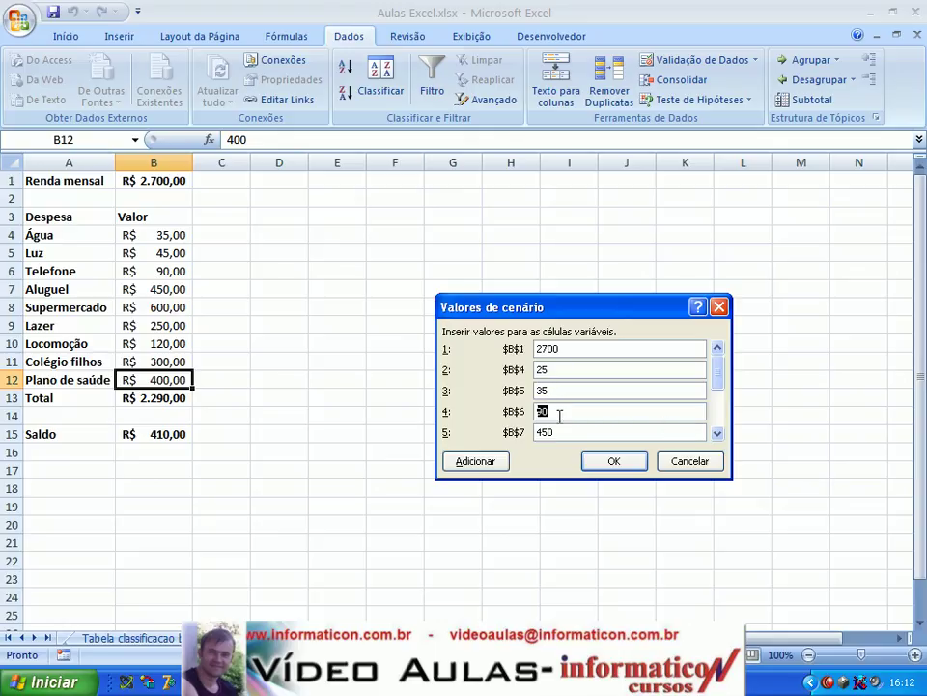
text(70)
Lower Supermercado to 500, Lazer to 200 and Locomoção to 100
click(718, 434)
click(718, 433)
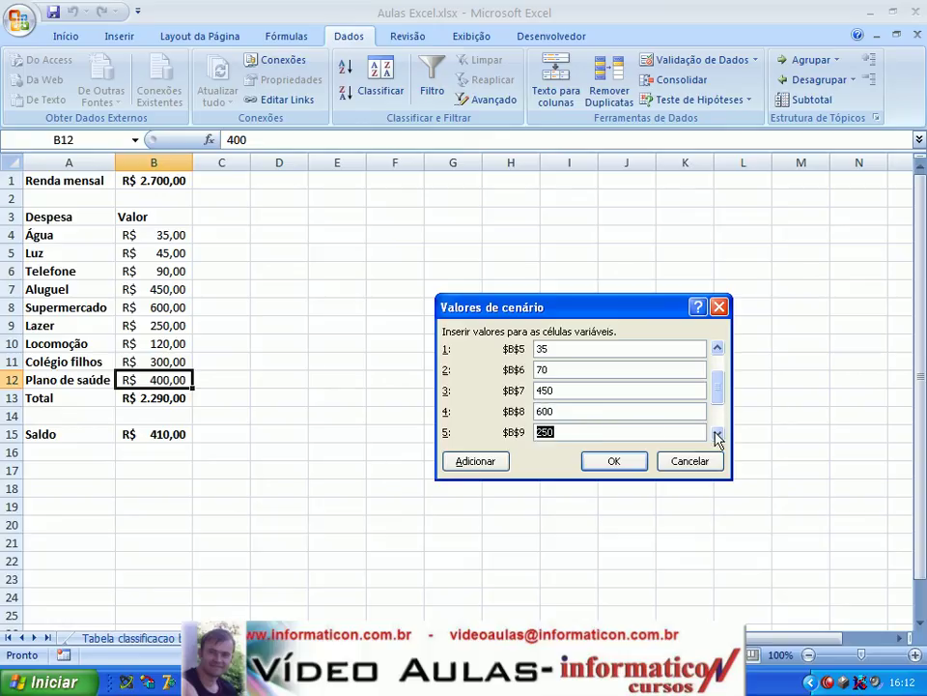
click(580, 412)
double_click(580, 412)
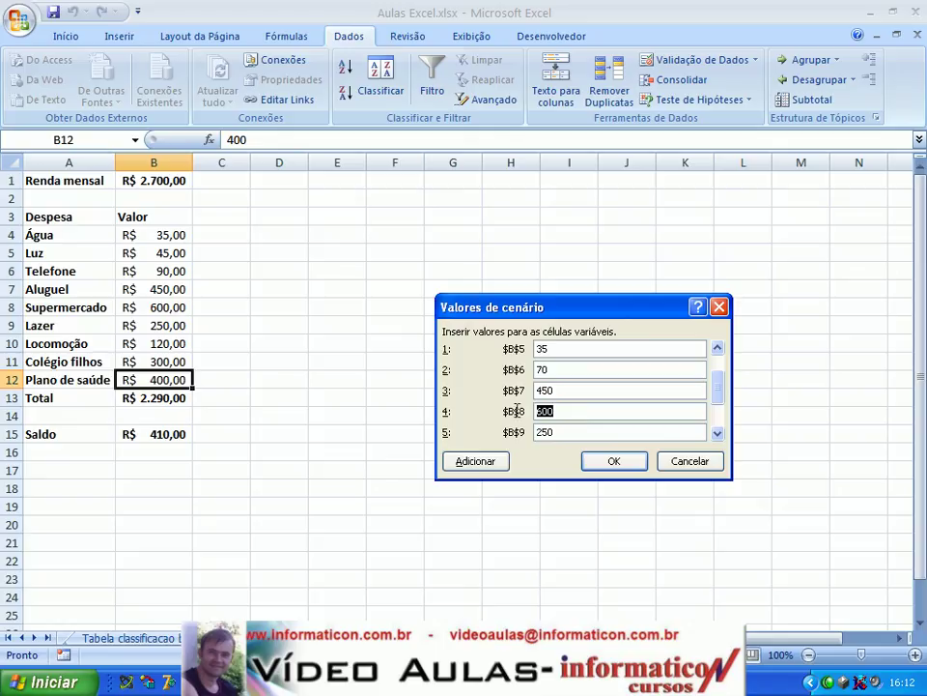
text(500)
click(718, 433)
click(717, 433)
click(718, 434)
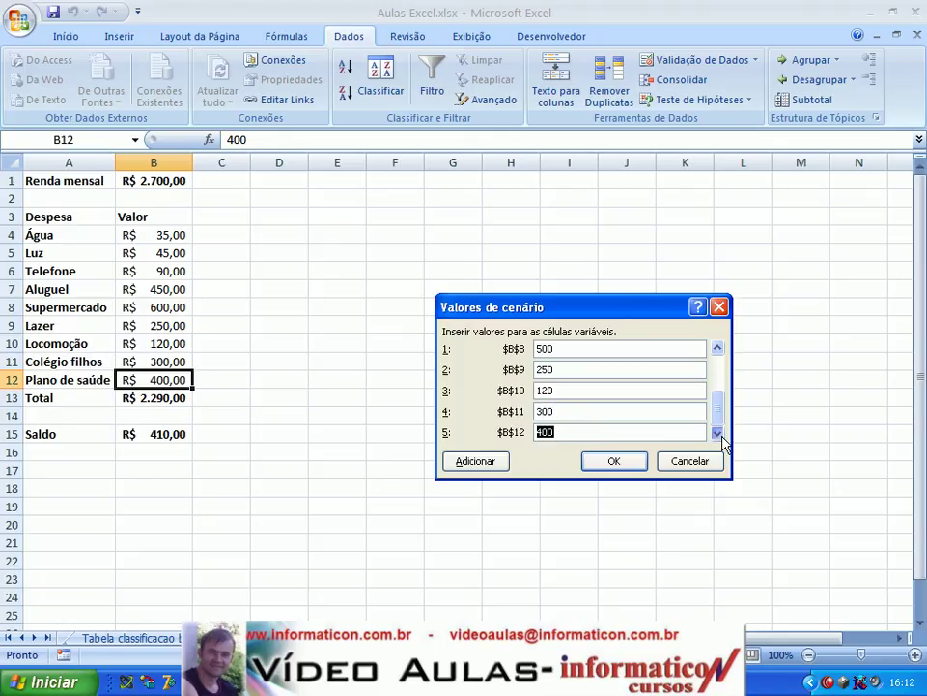
click(570, 369)
double_click(570, 369)
text(20)
drag(575, 390, 526, 397)
text(1)
text(00)
click(570, 406)
Save Contenção de custos and add a scenario named 'Aumento salarial com contenção de custos'
click(618, 462)
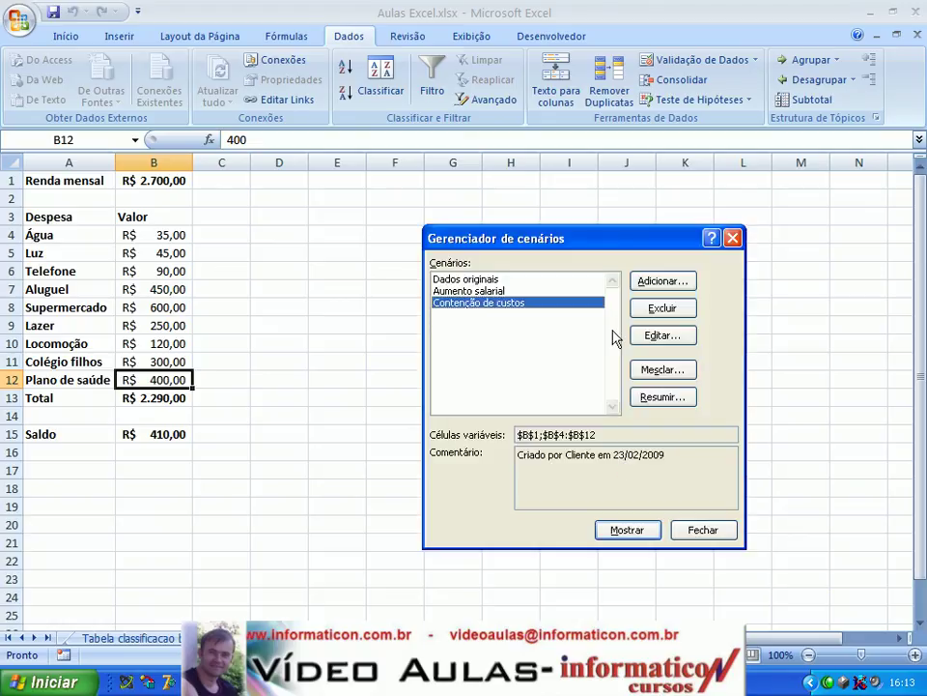
click(656, 284)
drag(602, 264, 614, 287)
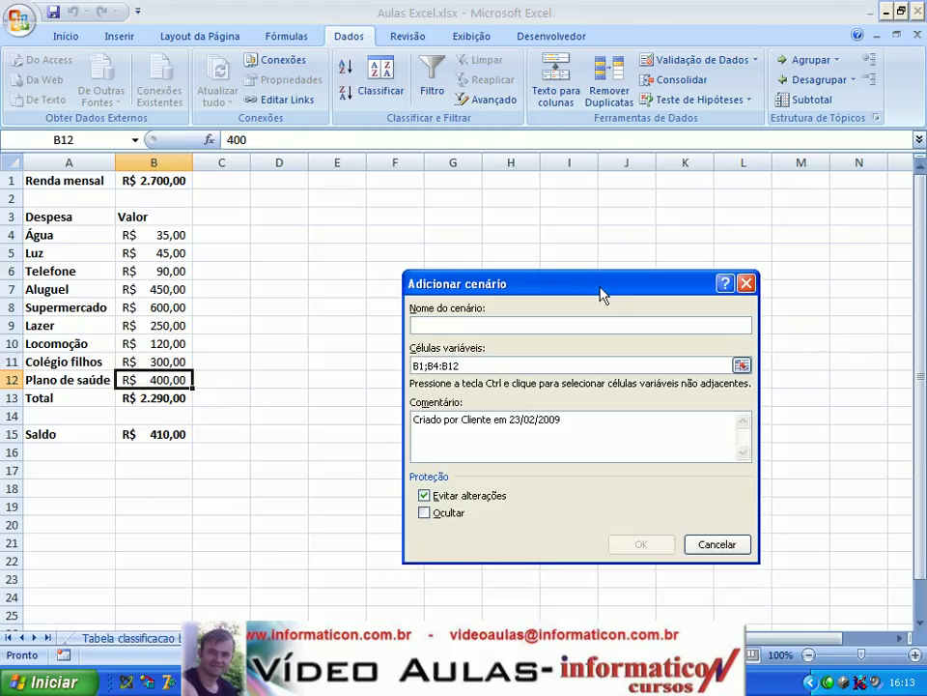
text(ce)
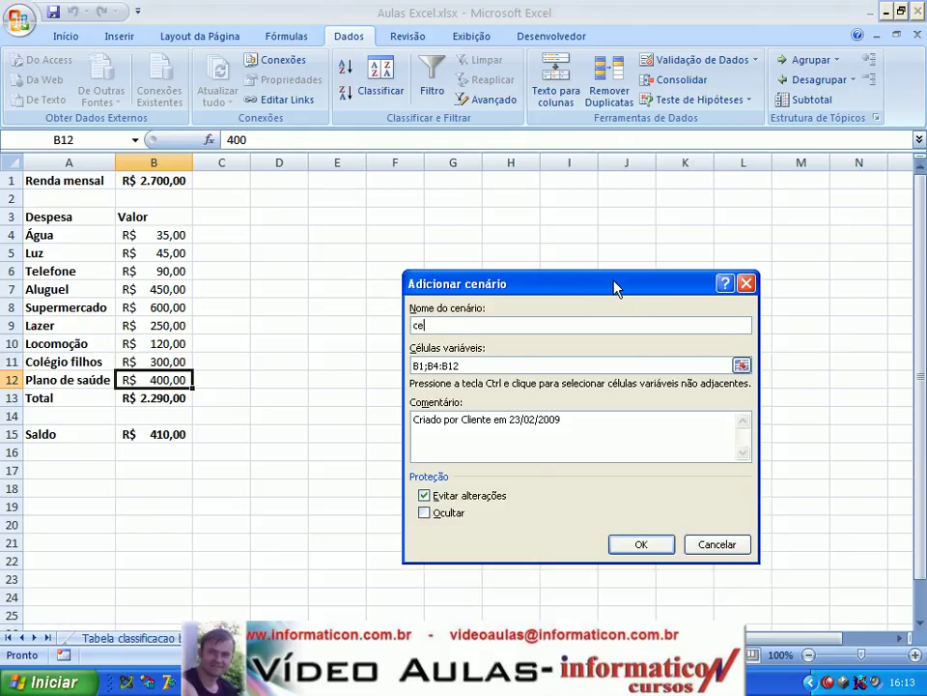
key(BackSpace)
text(Aumento)
text( da)
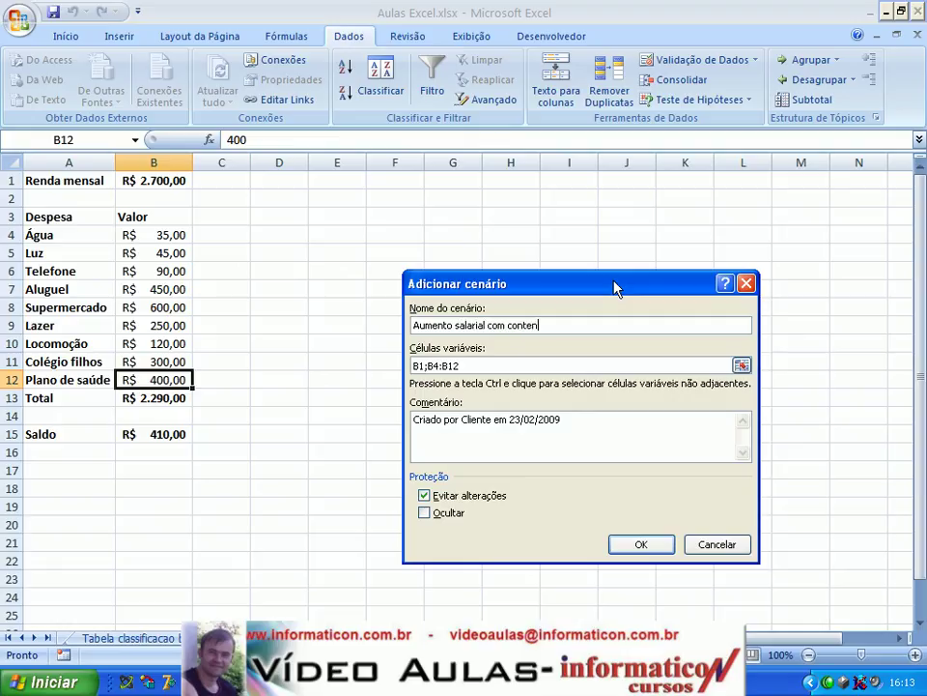
text(ção de custos)
click(641, 547)
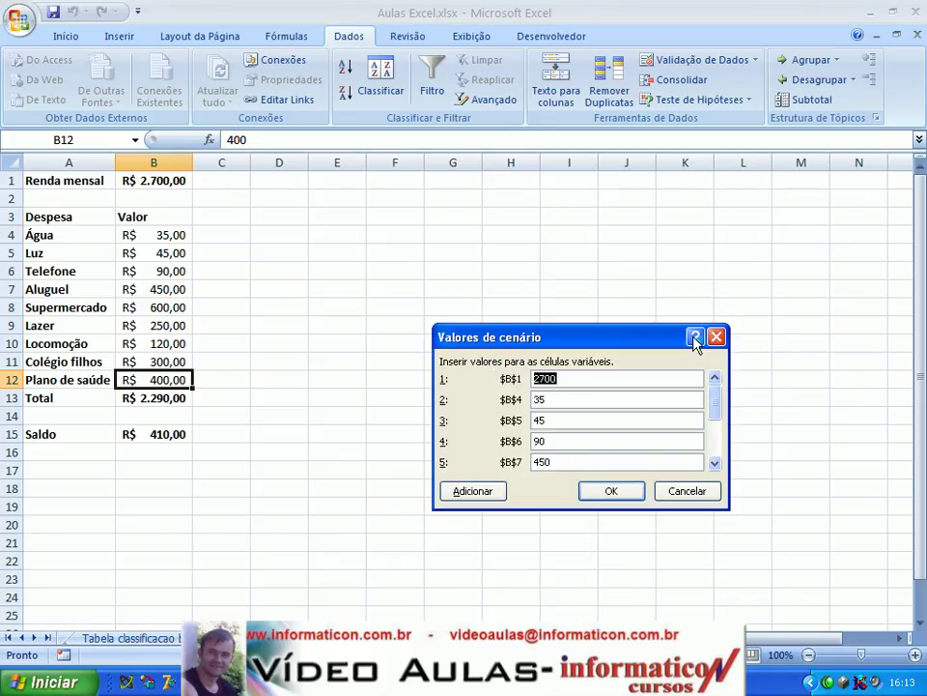
Set its income to 3500, Água 25, Luz 35 and Telefone 70
text(3)
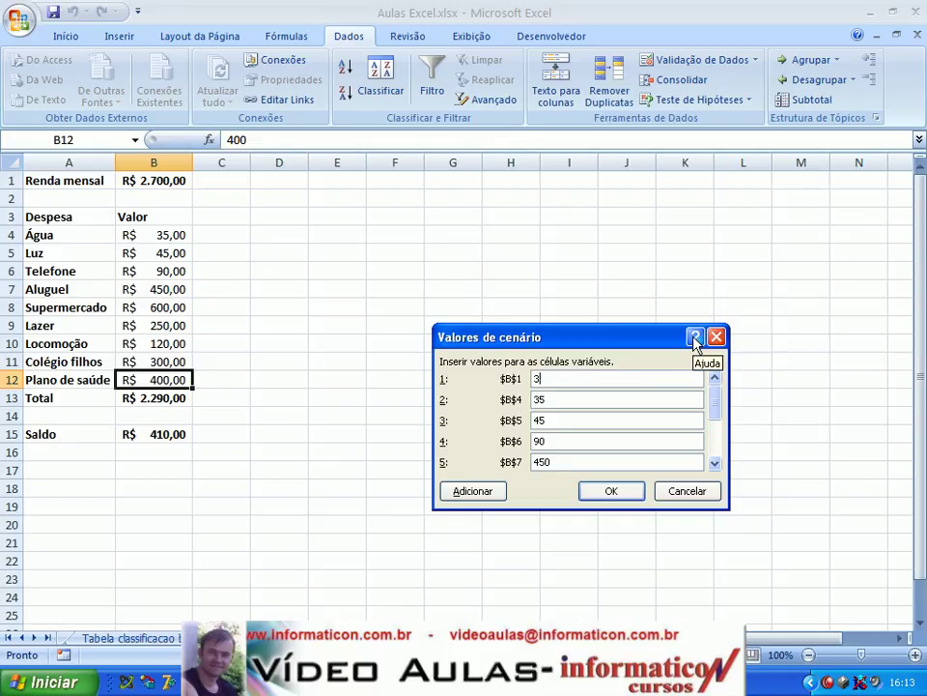
text(500)
double_click(567, 398)
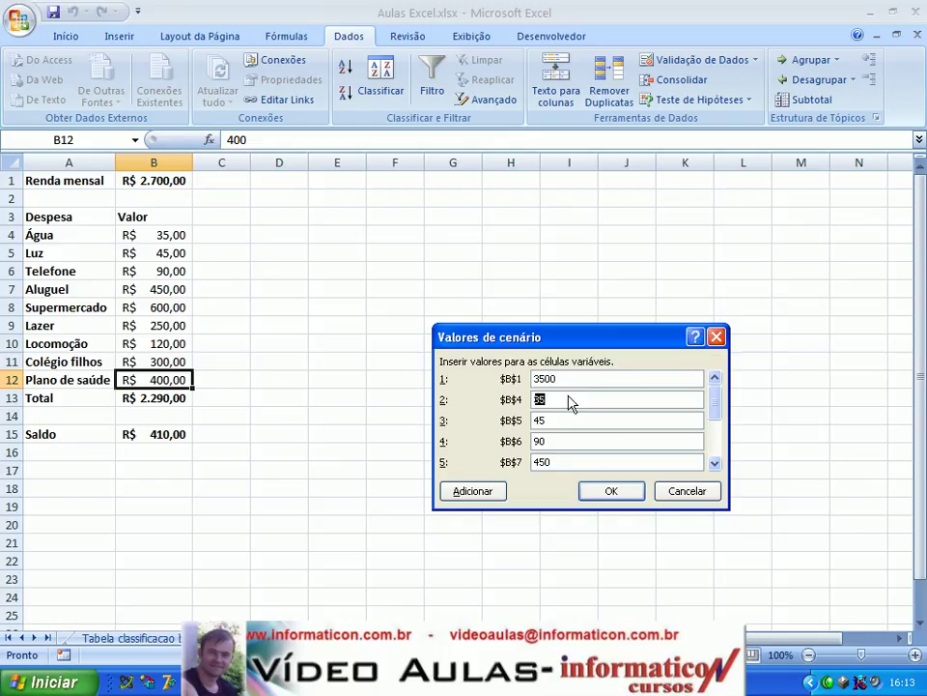
text(25)
double_click(557, 421)
text(35)
click(640, 440)
double_click(541, 441)
text(70)
click(556, 463)
click(714, 464)
click(715, 463)
click(715, 464)
Set Supermercado to 500 and Locomoção to 100, then save the scenario
double_click(560, 420)
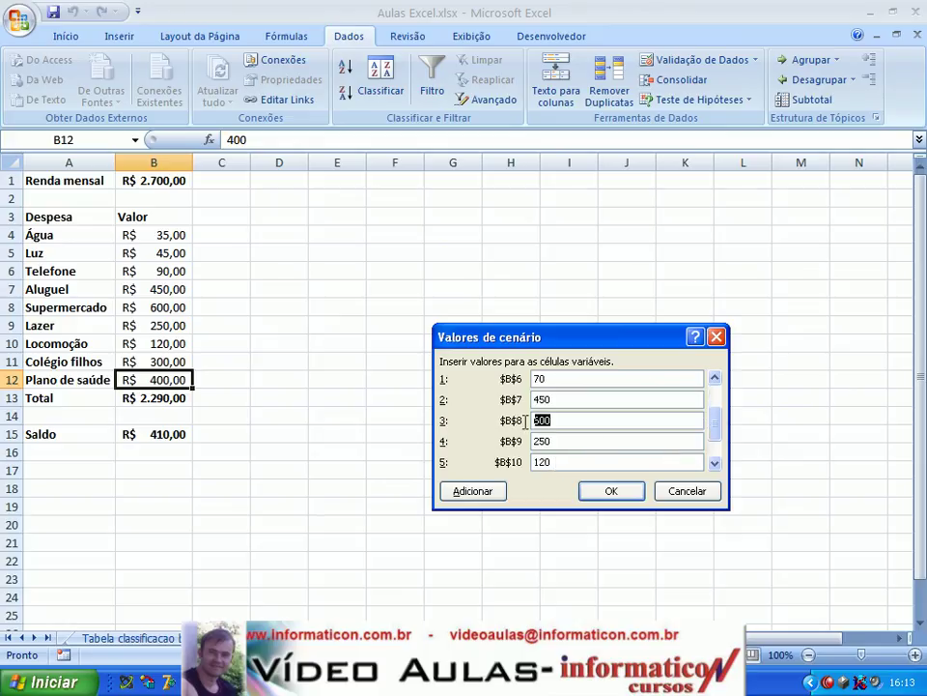
text(5)
text(0)
text(00)
text(200)
click(715, 463)
click(715, 463)
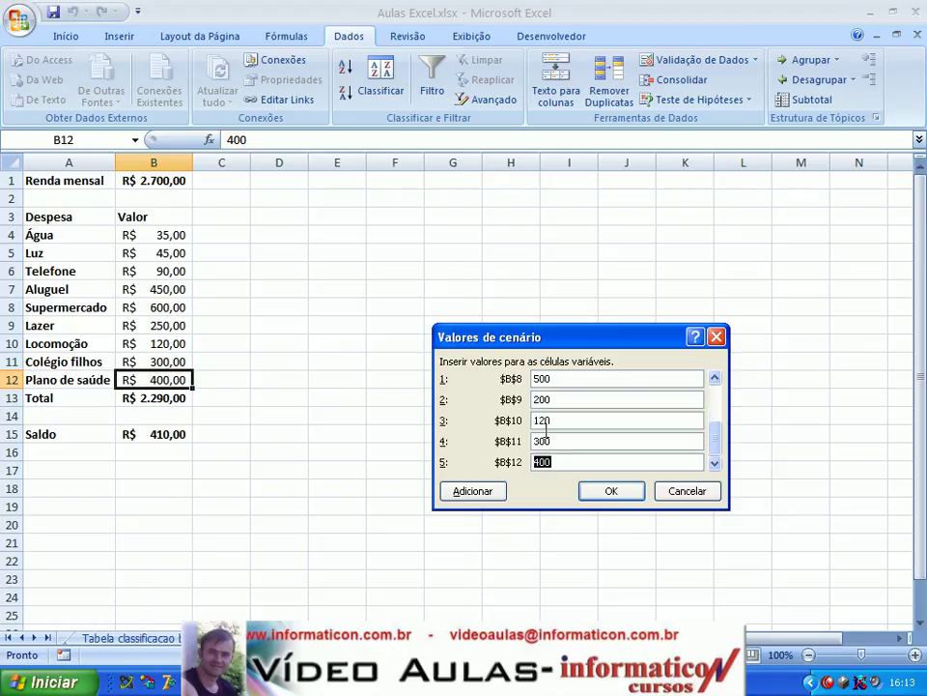
click(564, 425)
text(00)
click(612, 491)
click(610, 493)
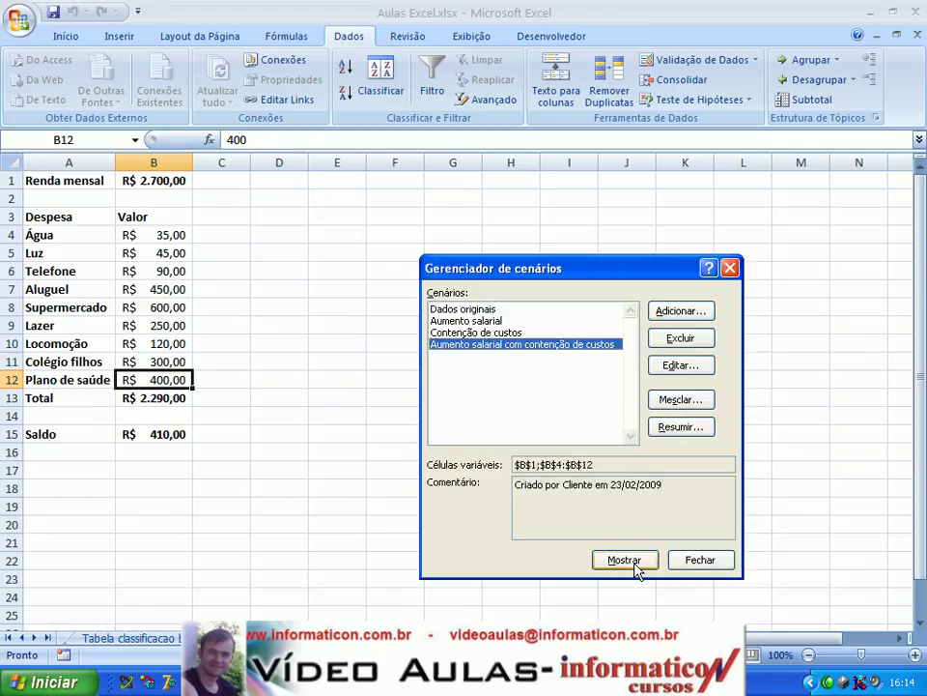
click(702, 561)
click(278, 287)
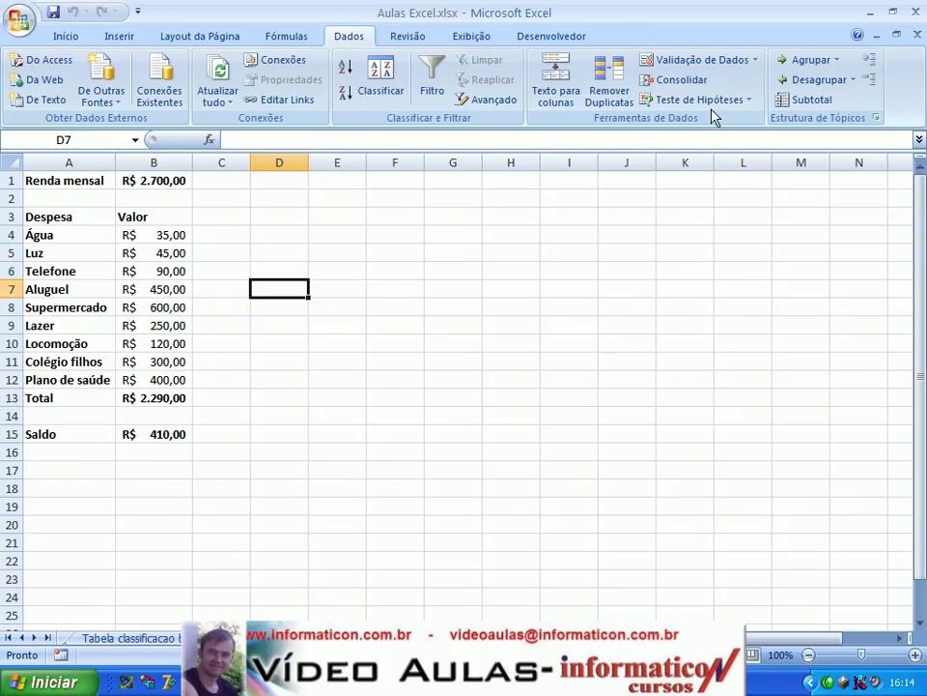
click(749, 101)
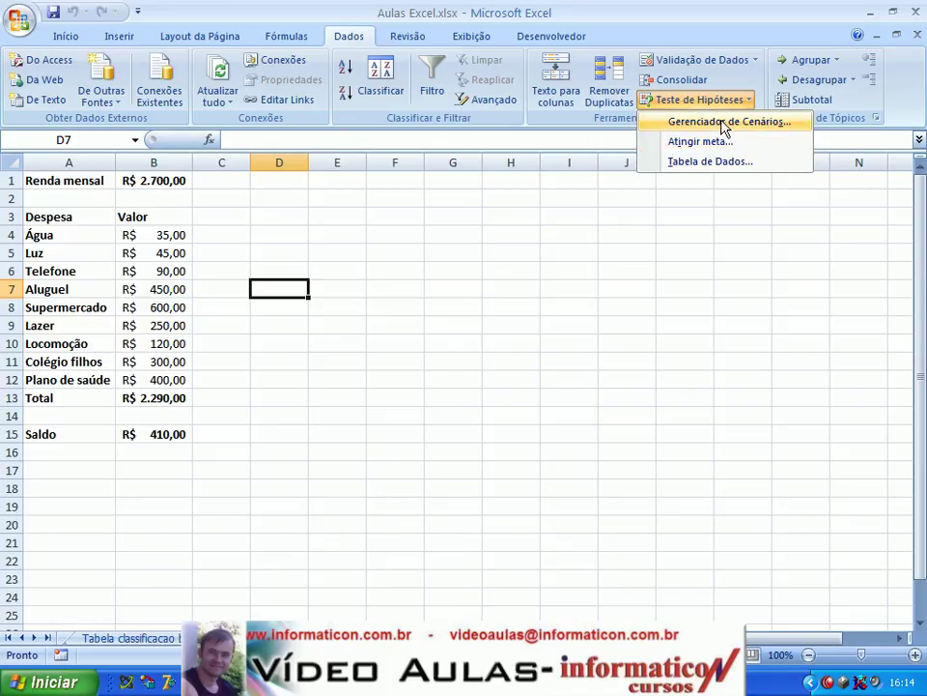
click(724, 121)
Show the Aumento salarial and Contenção de custos scenarios, restoring Dados originais after each
drag(579, 267, 634, 207)
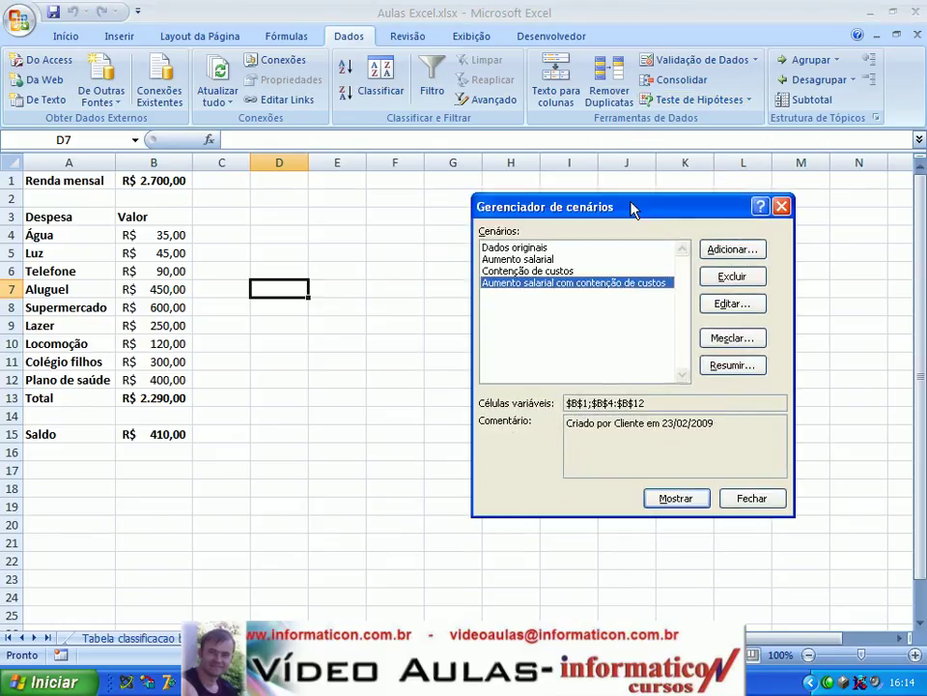
click(519, 259)
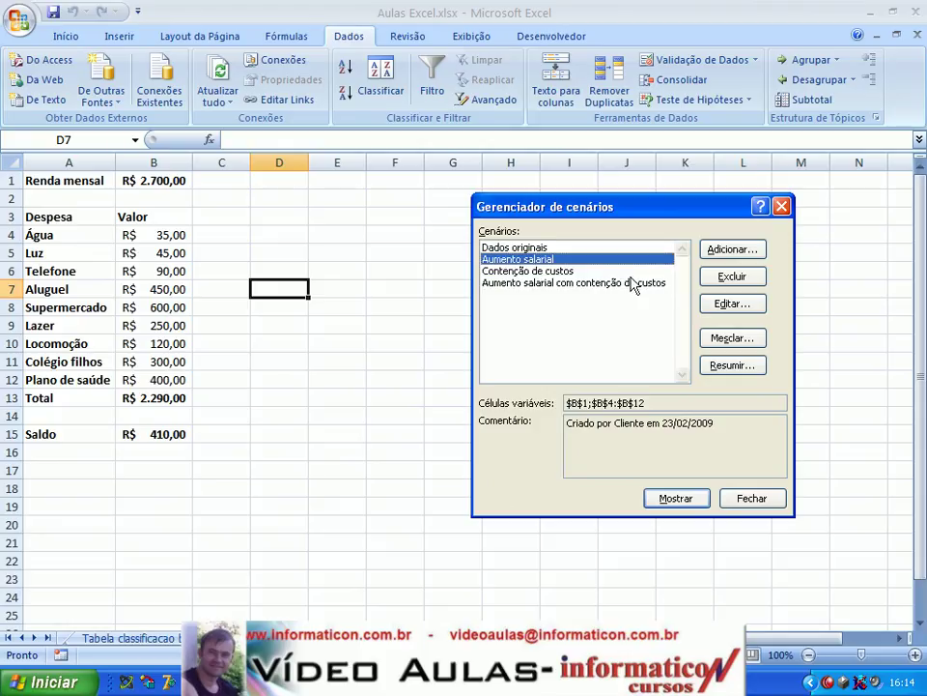
click(678, 502)
click(558, 247)
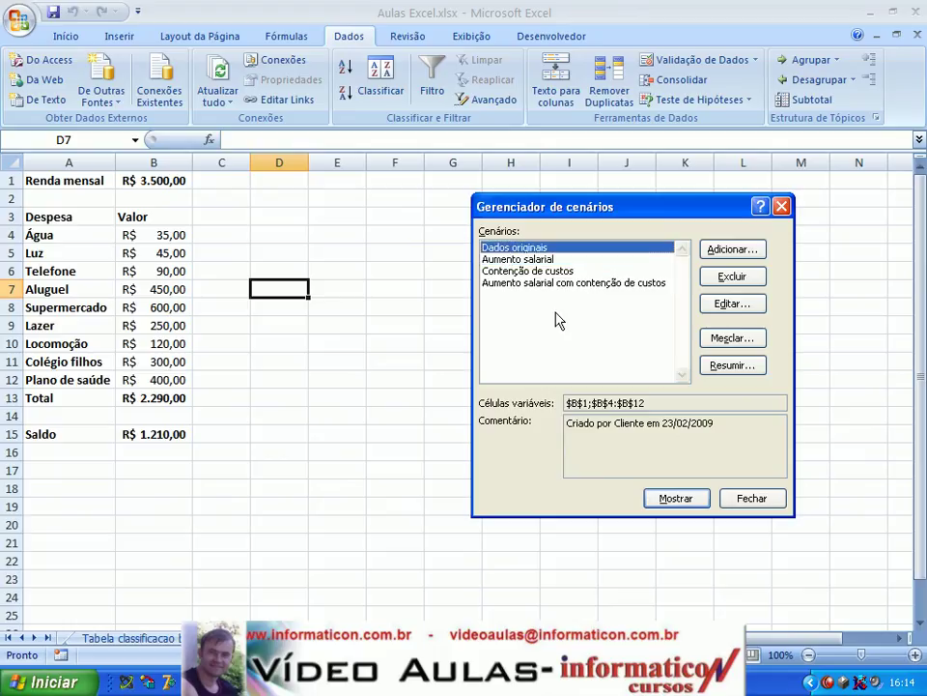
click(664, 496)
click(527, 271)
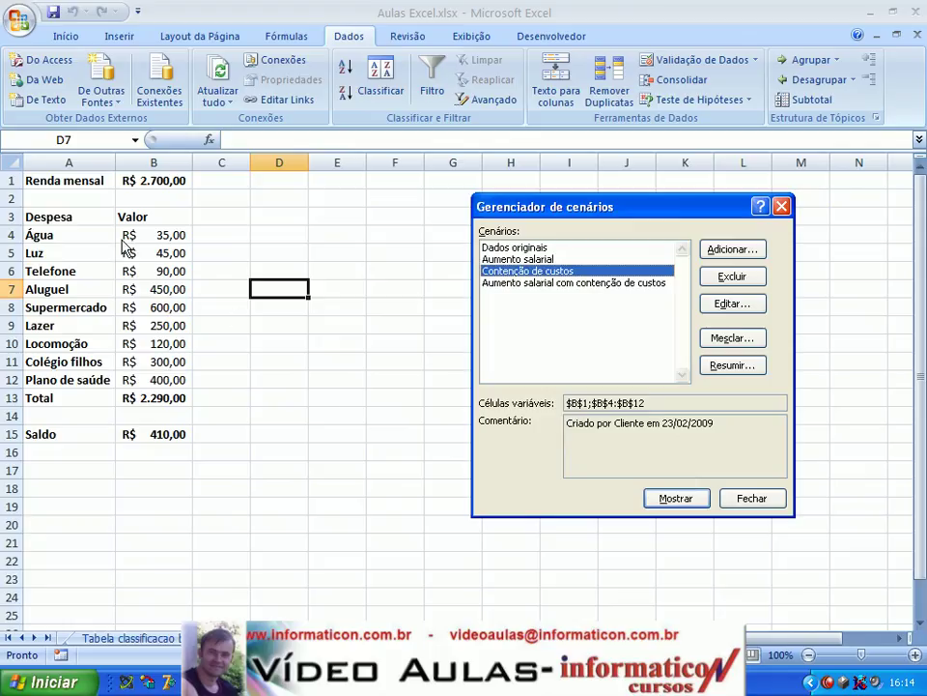
click(668, 500)
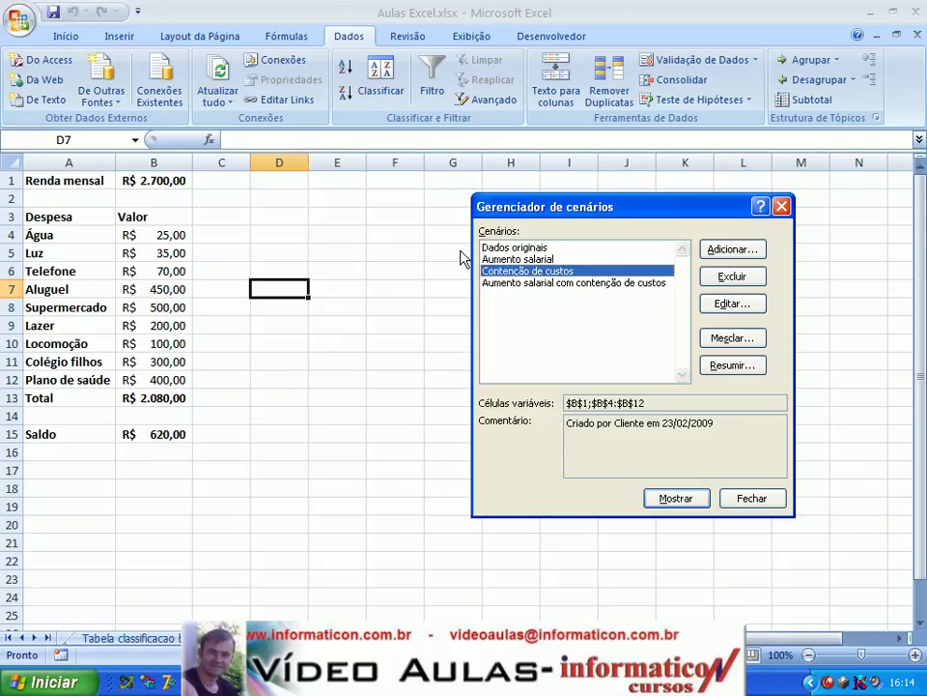
click(512, 247)
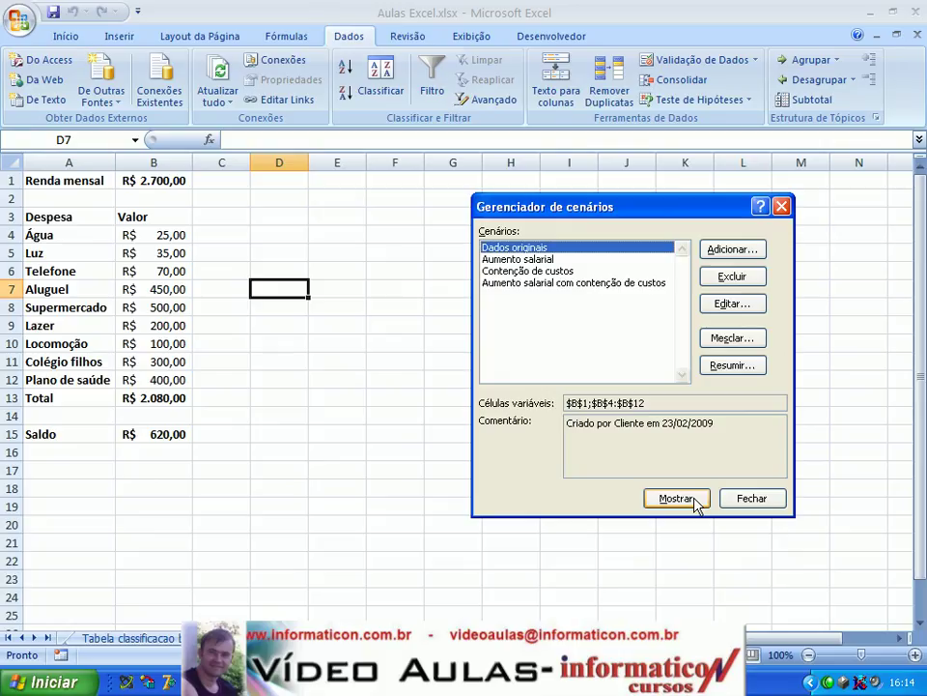
click(695, 501)
Show the combined raise and cost-cutting scenario, then restore Dados originais and close the manager
click(541, 283)
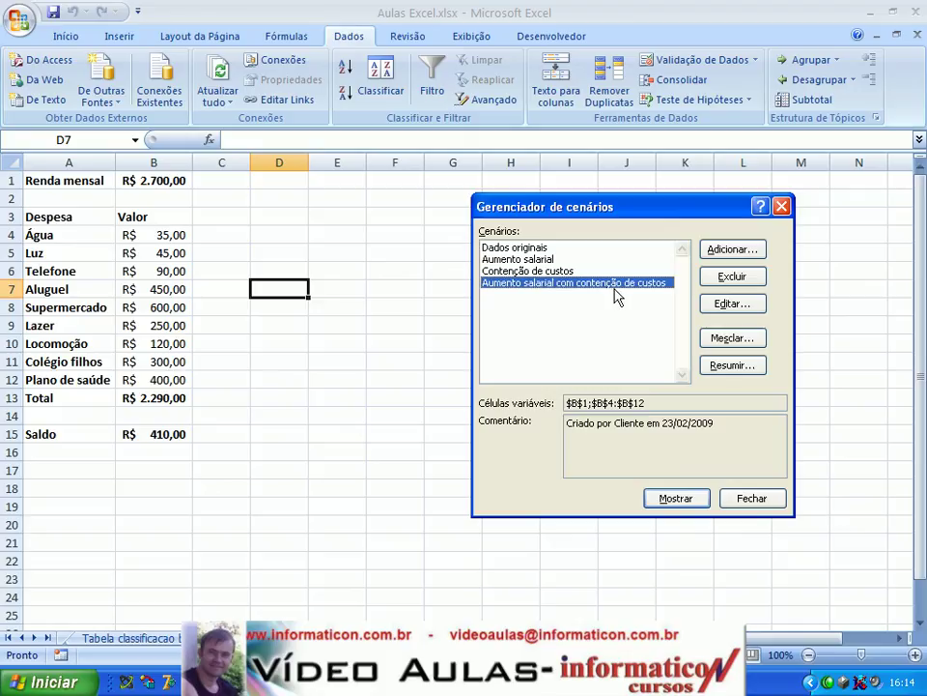
click(682, 501)
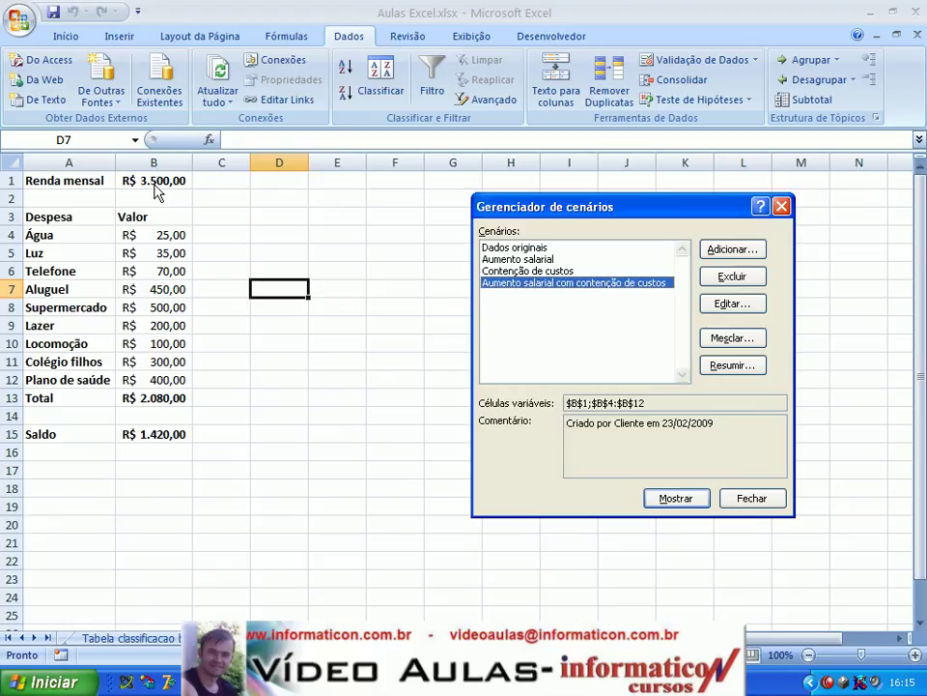
click(498, 247)
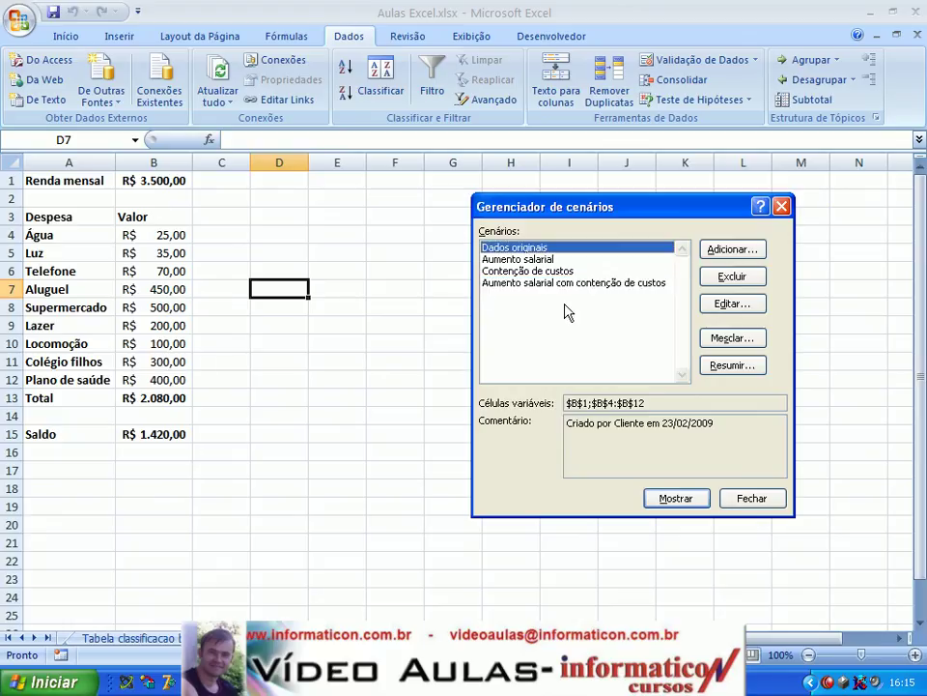
click(669, 497)
drag(610, 214, 489, 192)
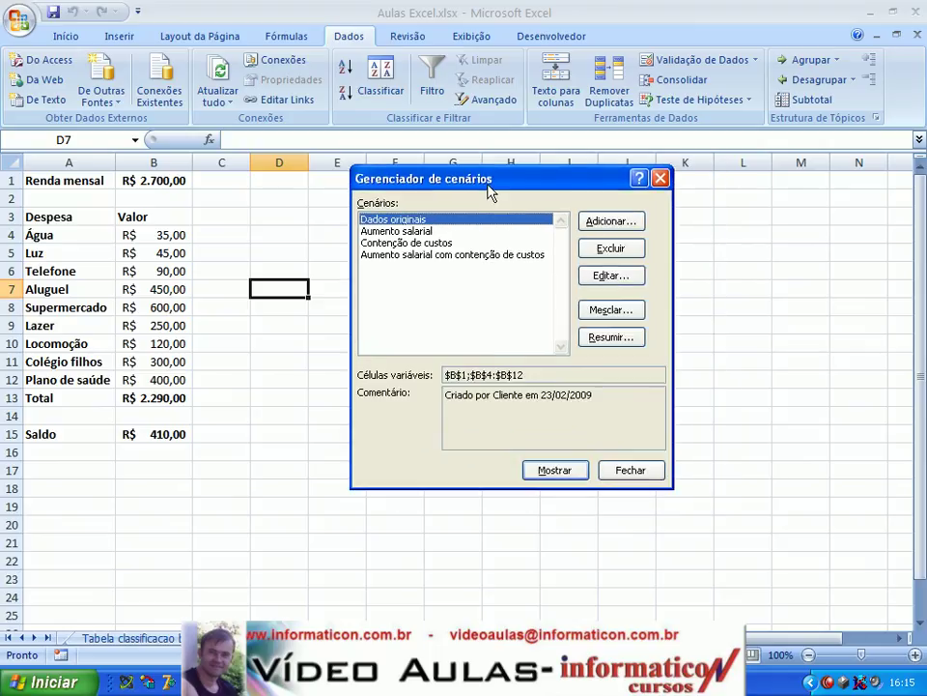
click(632, 472)
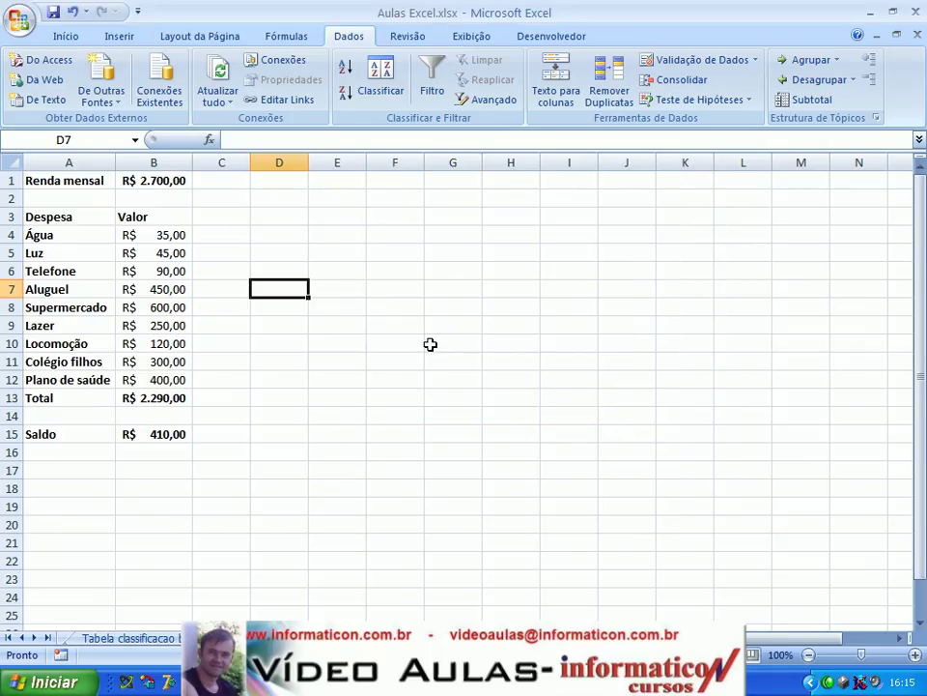